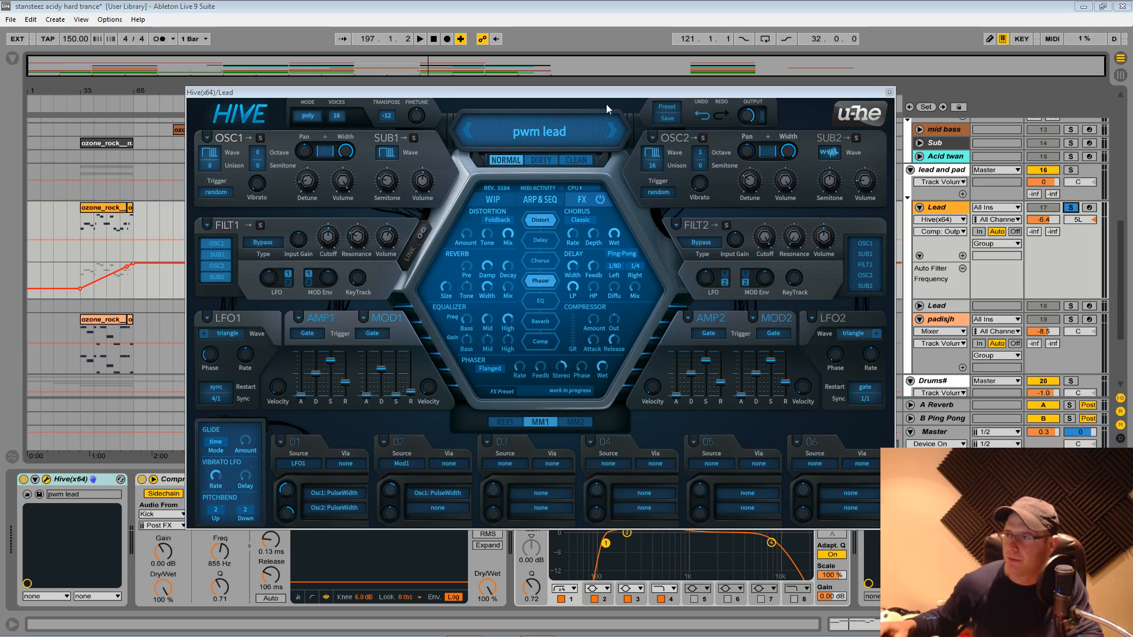
Play the arrangement and raise the Lead track's volume to -4.3.
{"action": "left_click_drag", "start_coordinate": [623, 92], "coordinate": [645, 116]}
{"action": "key", "text": "space"}
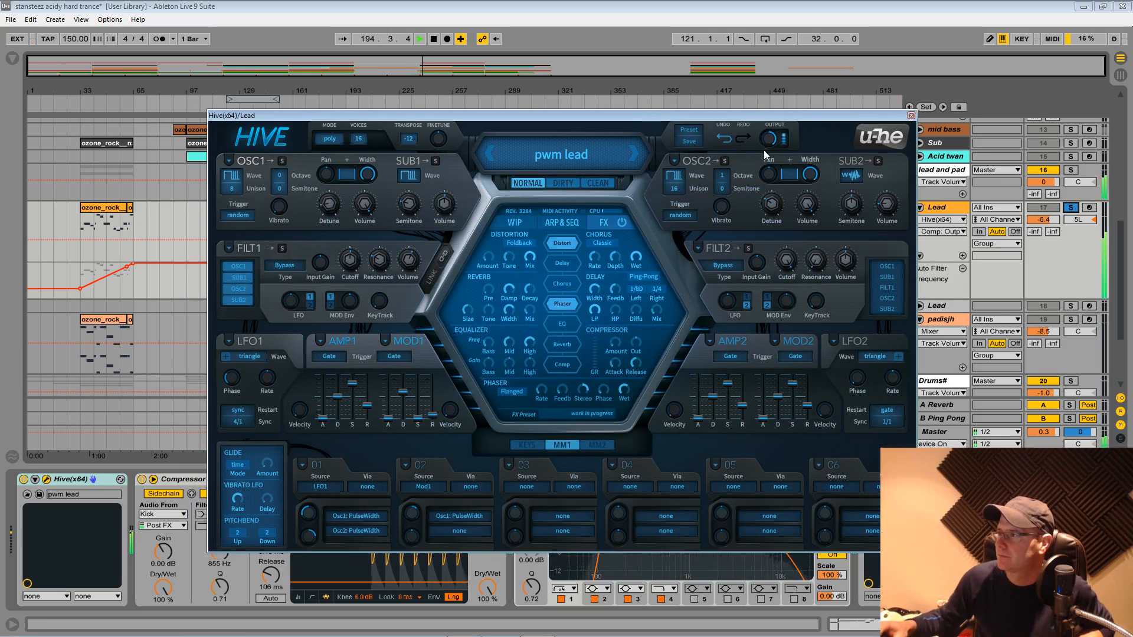
{"action": "left_click_drag", "start_coordinate": [1043, 219], "coordinate": [1043, 207]}
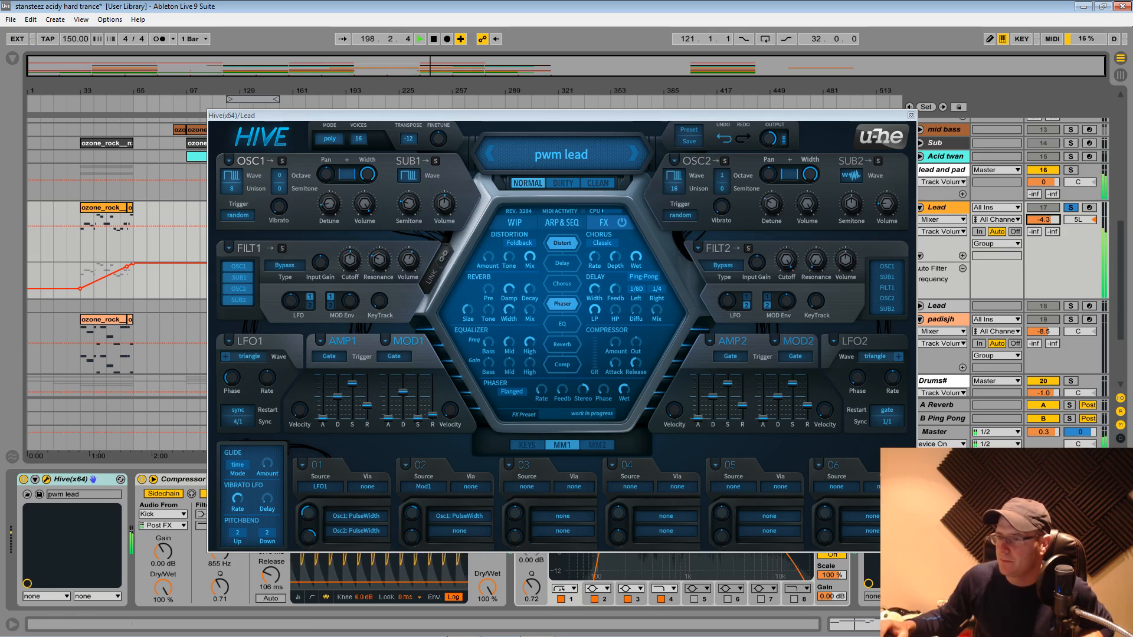
Bypass the Compressor on the Lead track and replay the selected section to hear the lead without sidechaining.
{"action": "left_click_drag", "start_coordinate": [392, 115], "coordinate": [543, 131]}
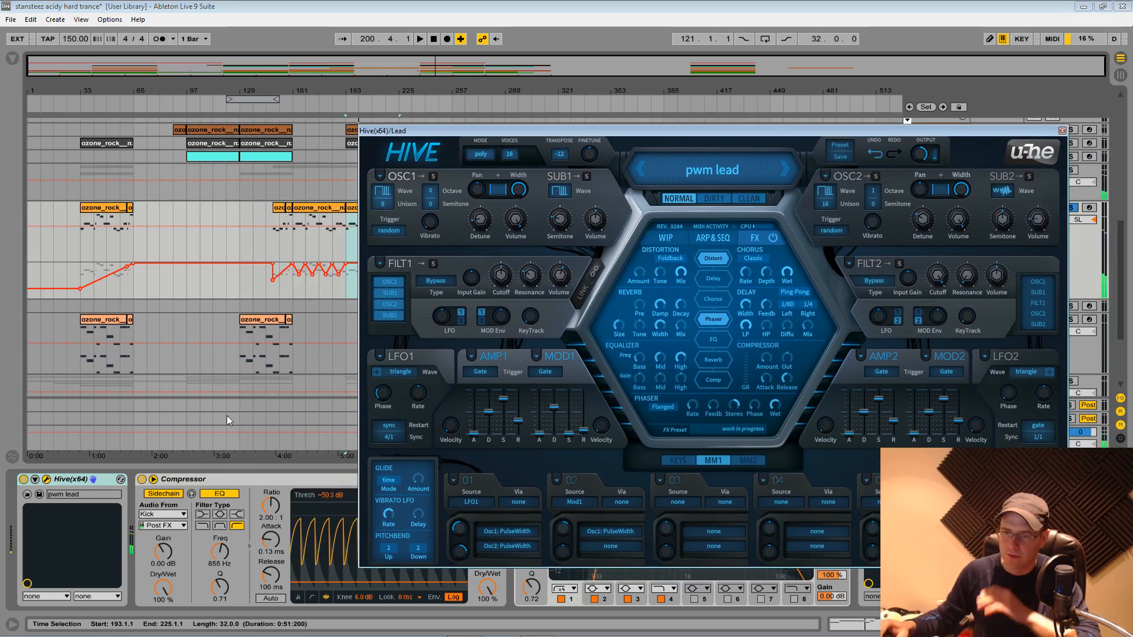
{"action": "left_click", "coordinate": [143, 480]}
{"action": "key", "text": "space"}
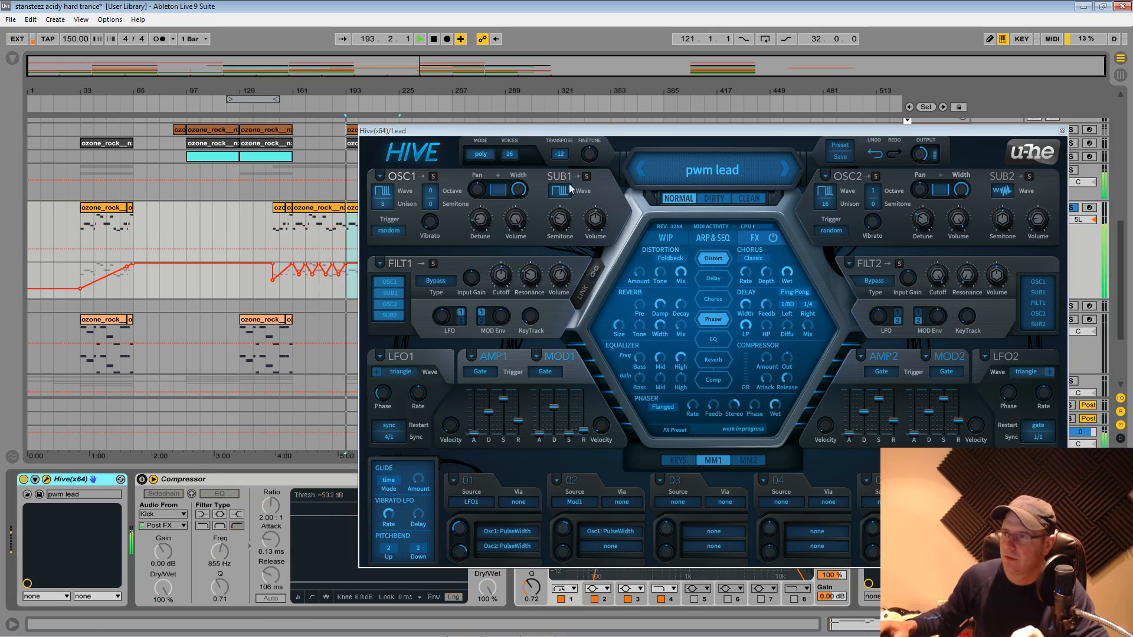
Compare the lead dry and with effect by setting Phaser Wet to 0.00 and raising it to 40.50, and stop playback.
{"action": "left_click_drag", "start_coordinate": [663, 131], "coordinate": [554, 90]}
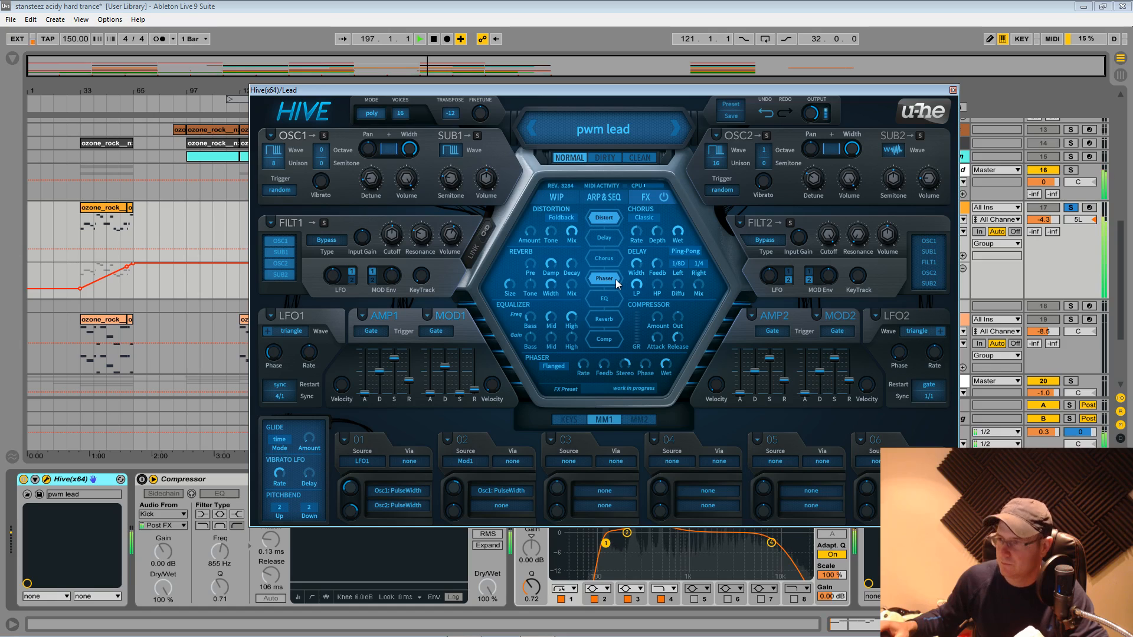
{"action": "left_click", "coordinate": [663, 371]}
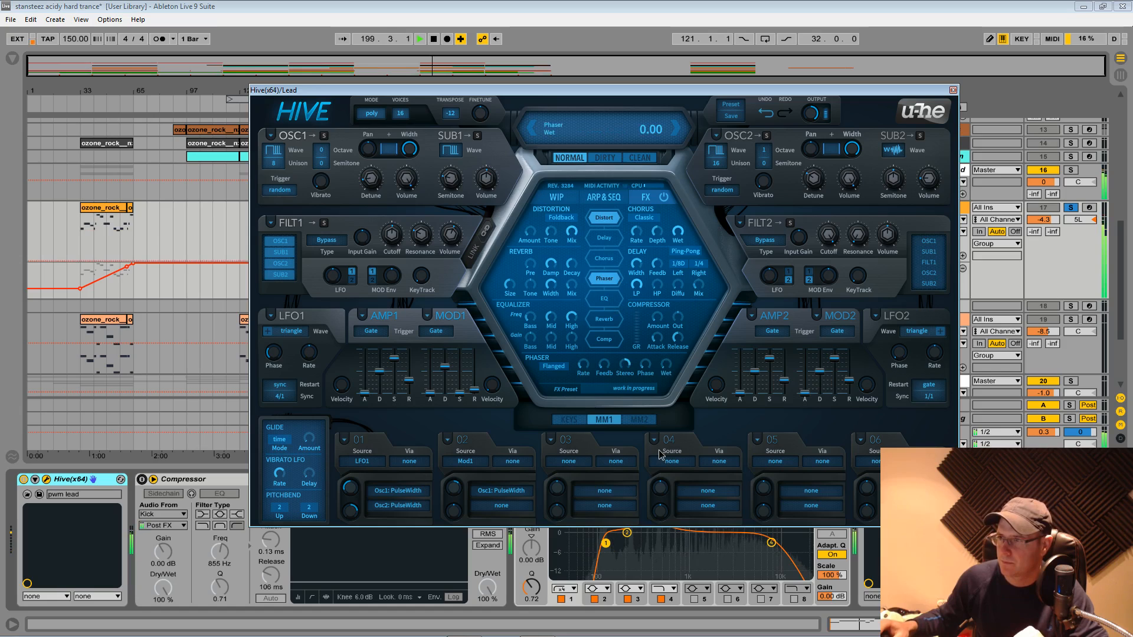
{"action": "left_click_drag", "start_coordinate": [659, 450], "coordinate": [655, 393]}
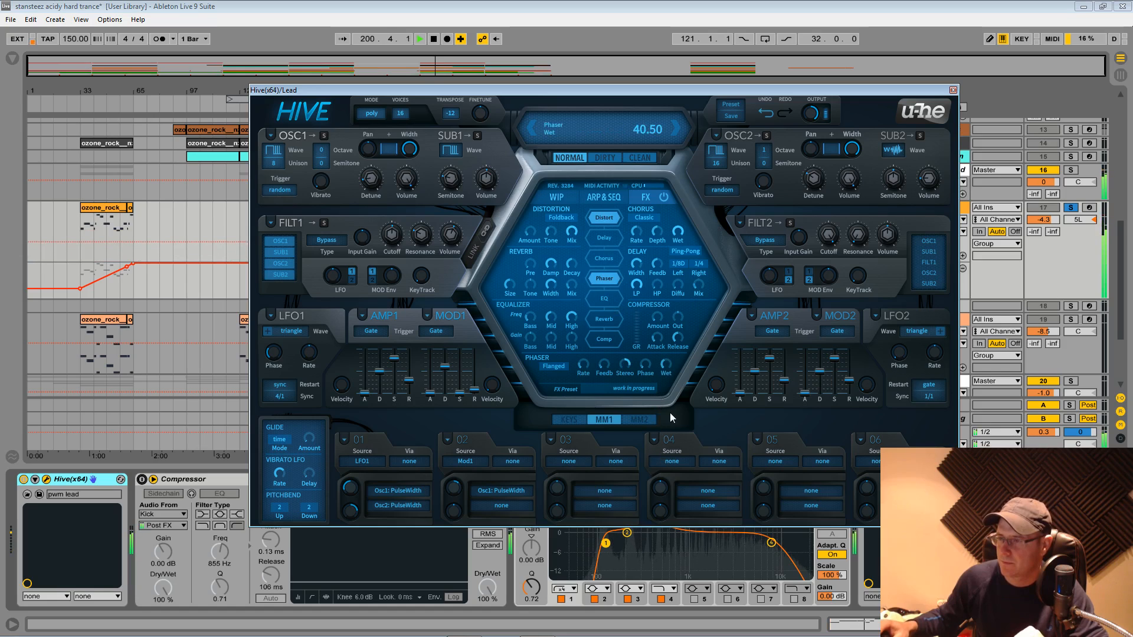
{"action": "key", "text": "space"}
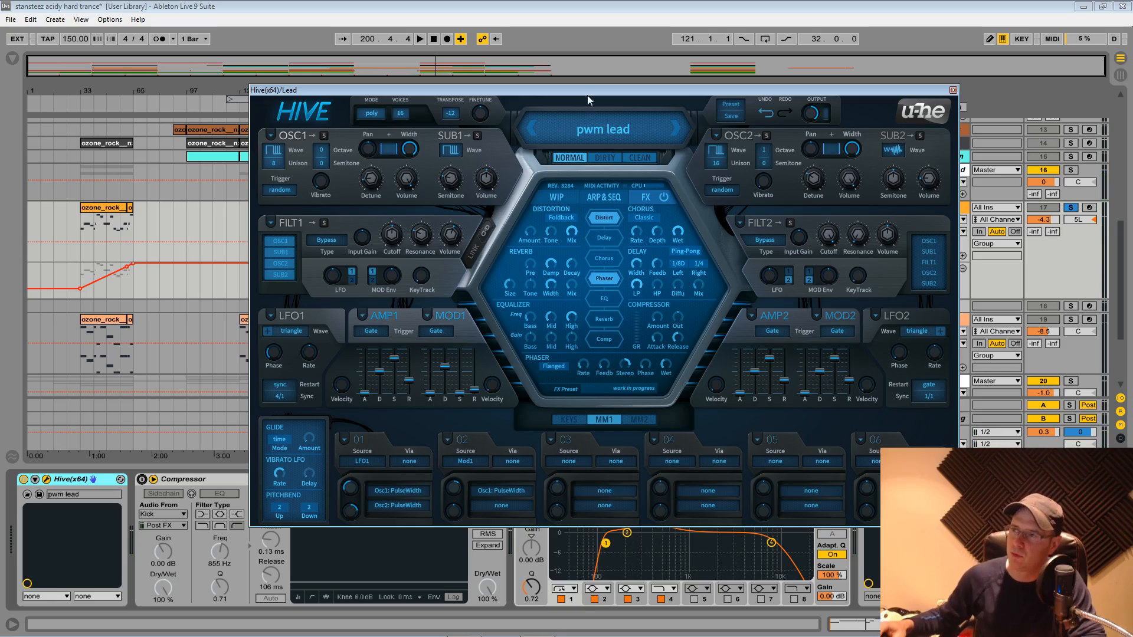
Fold the Lead track, look over the arrangement's other tracks, and select the Virus bou track.
{"action": "left_click_drag", "start_coordinate": [587, 90], "coordinate": [557, 549]}
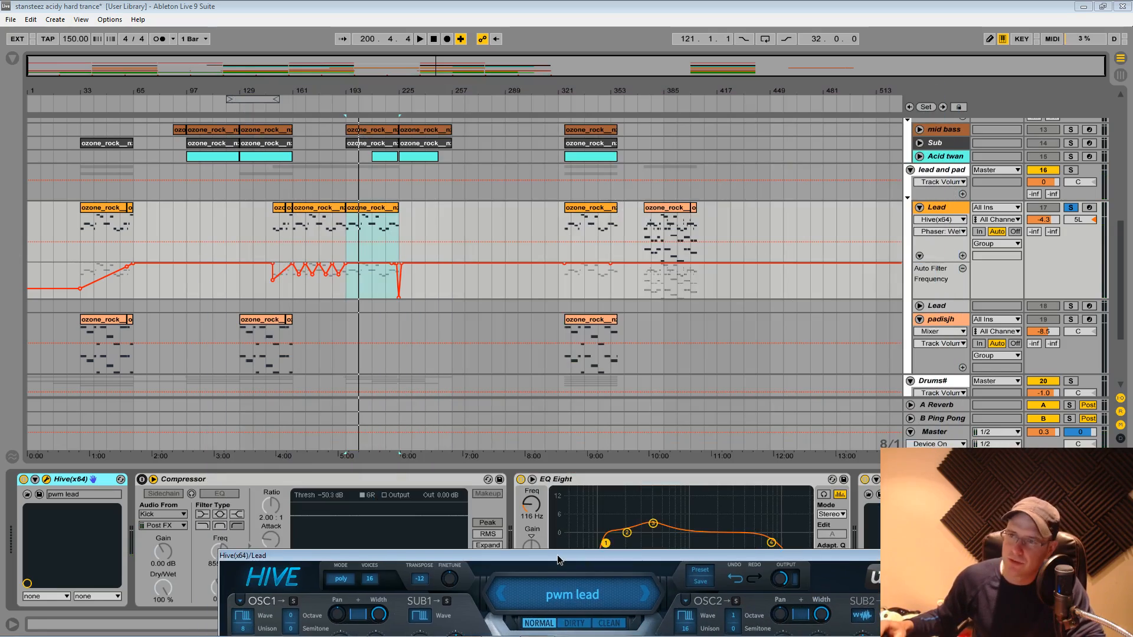
{"action": "left_click", "coordinate": [920, 208]}
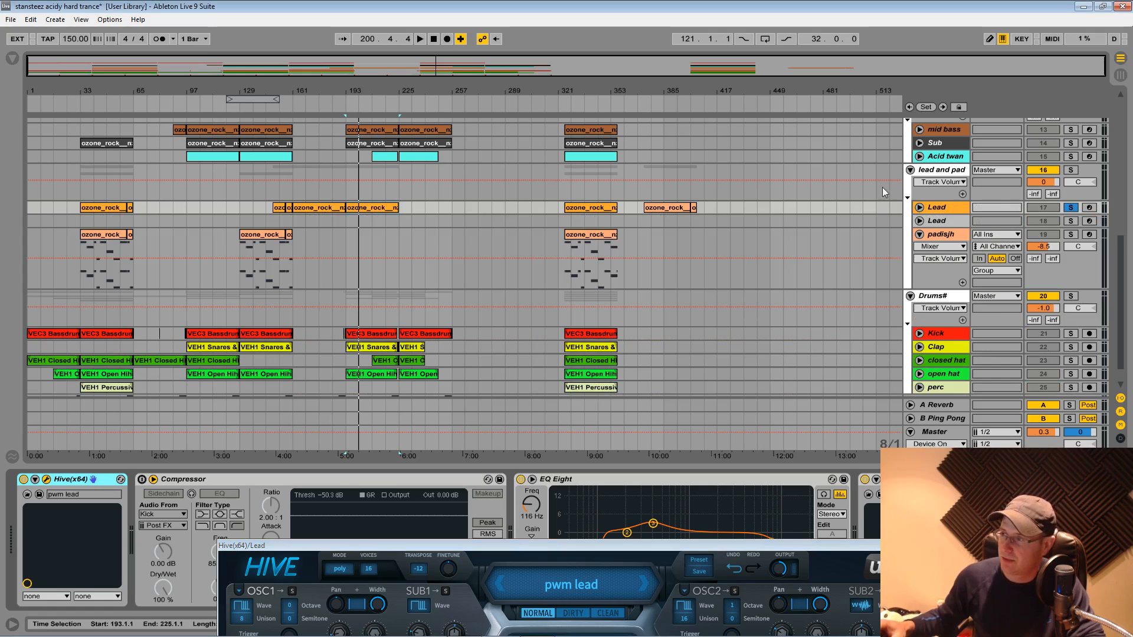
{"action": "scroll", "coordinate": [604, 178], "scroll_direction": "up", "scroll_amount": 6}
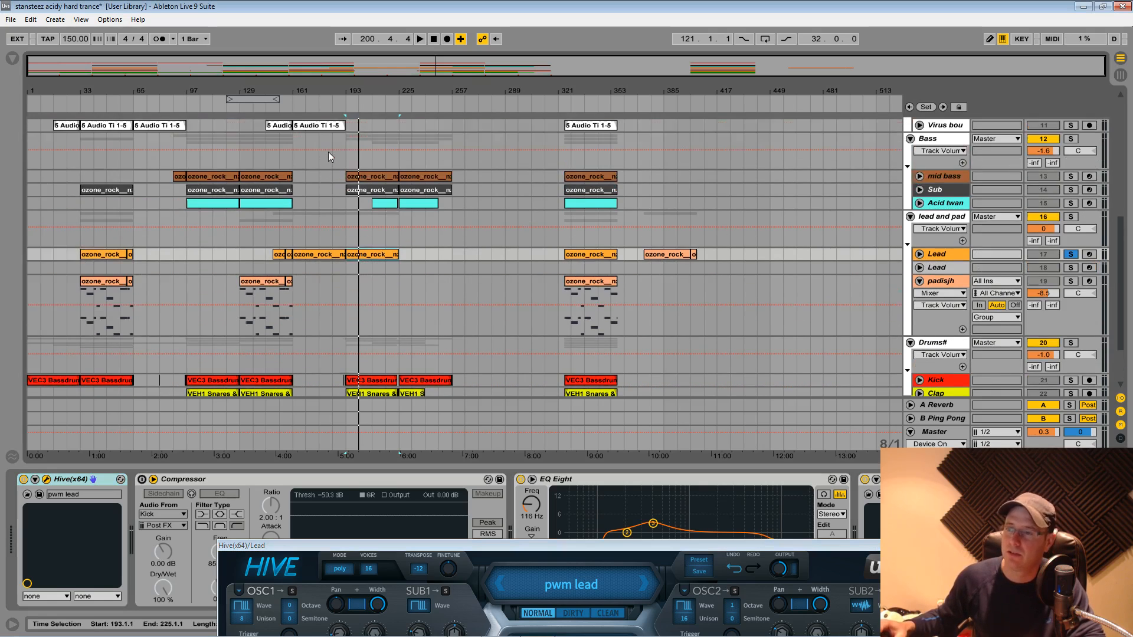
{"action": "scroll", "coordinate": [334, 165], "scroll_direction": "down", "scroll_amount": 6}
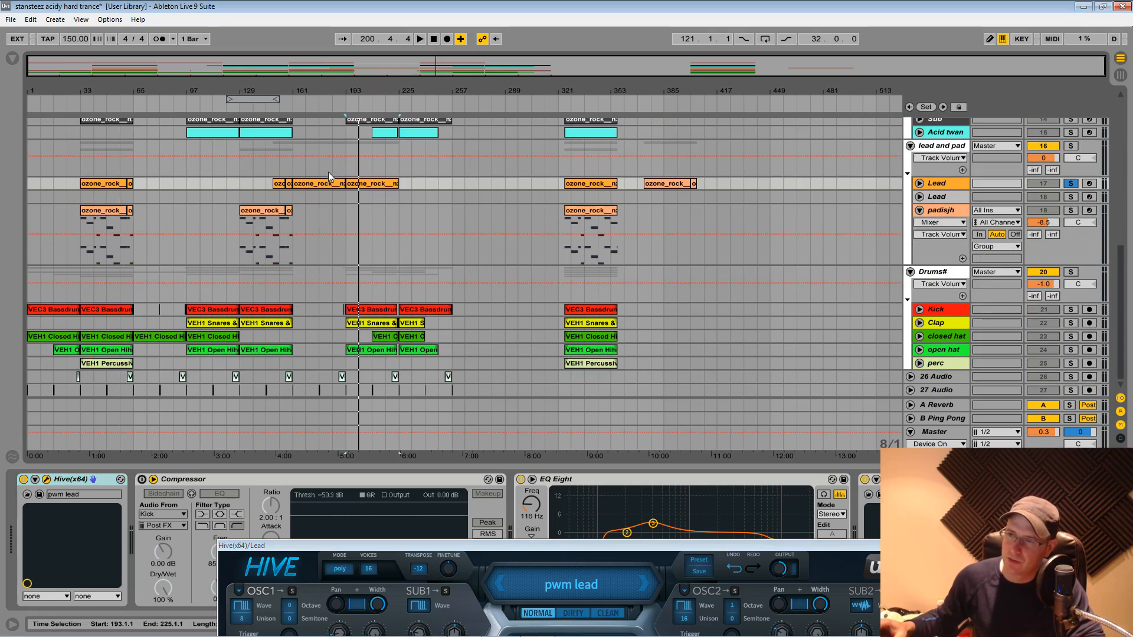
{"action": "scroll", "coordinate": [377, 231], "scroll_direction": "up", "scroll_amount": 4}
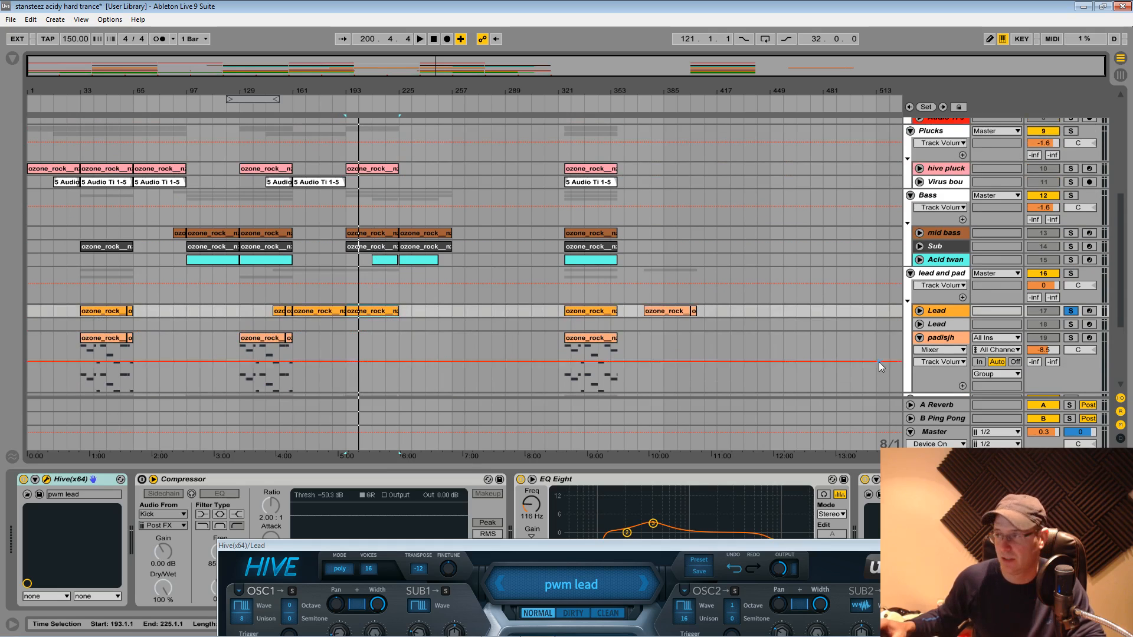
{"action": "left_click_drag", "start_coordinate": [508, 547], "coordinate": [445, 439]}
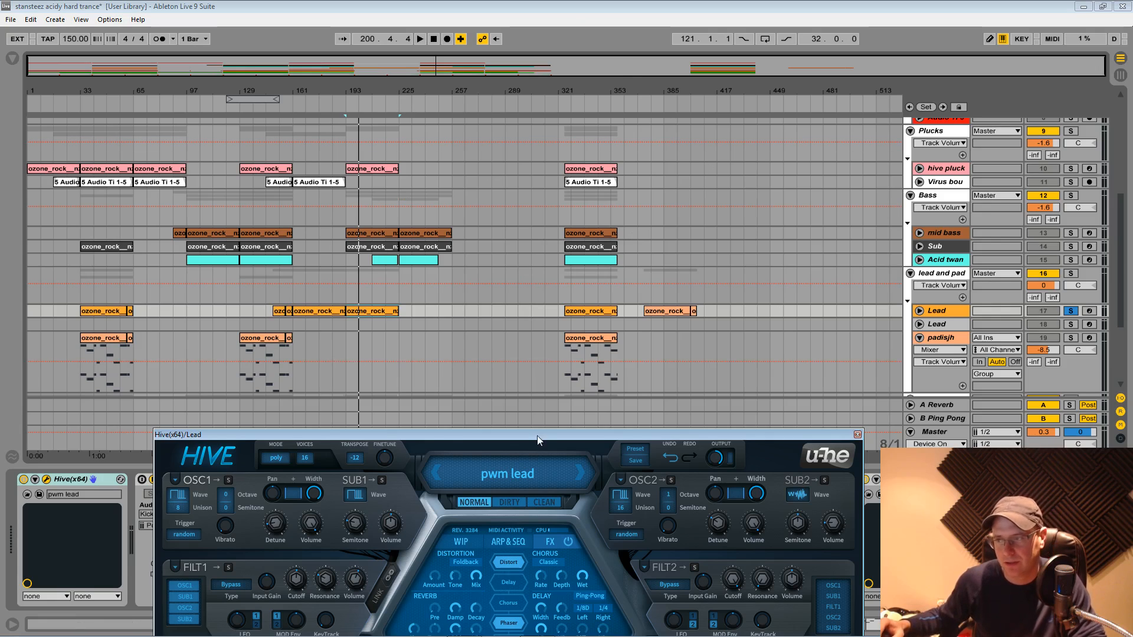
{"action": "left_click_drag", "start_coordinate": [537, 436], "coordinate": [610, 395]}
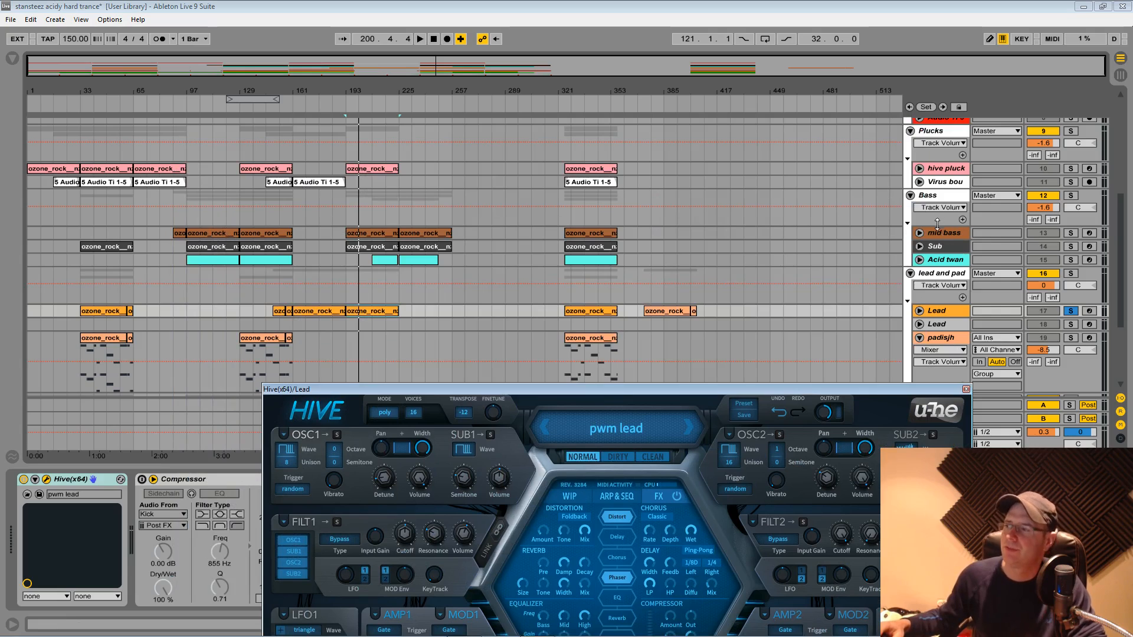
{"action": "left_click", "coordinate": [944, 182]}
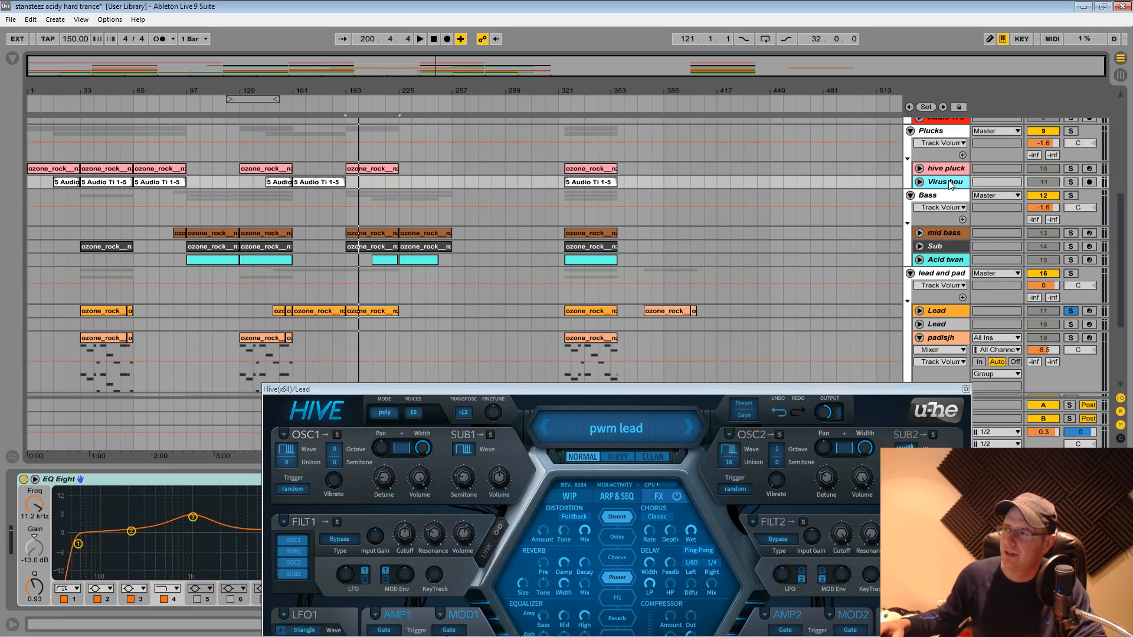
Load the initialize preset into the Lead track's Hive, audition it briefly and close the preset browser.
{"action": "left_click_drag", "start_coordinate": [713, 391], "coordinate": [638, 68]}
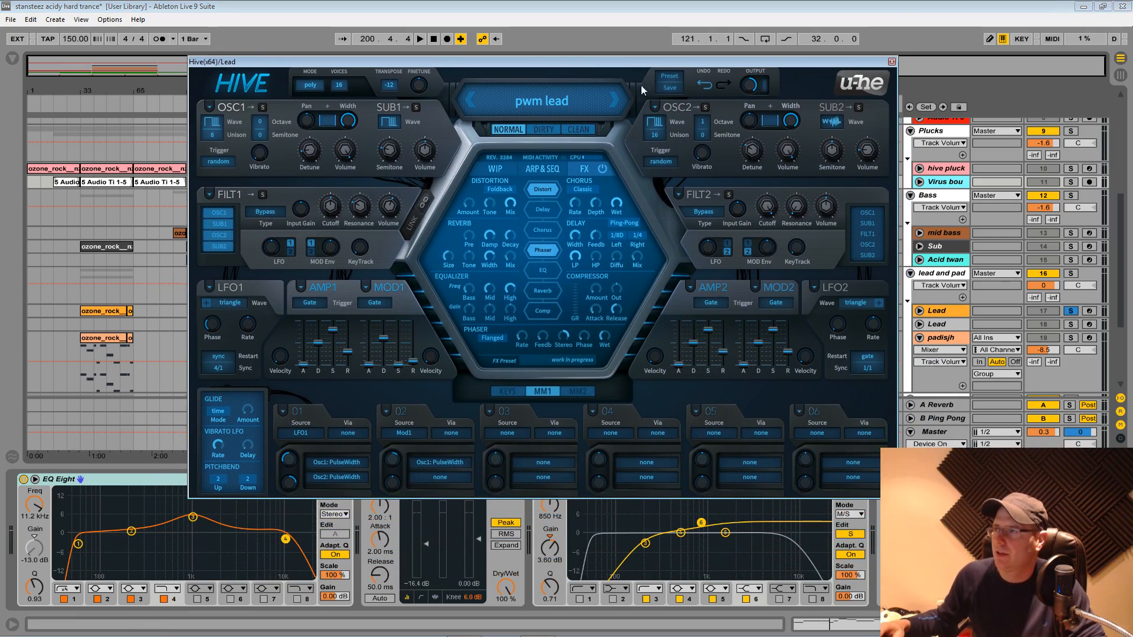
{"action": "left_click", "coordinate": [671, 77]}
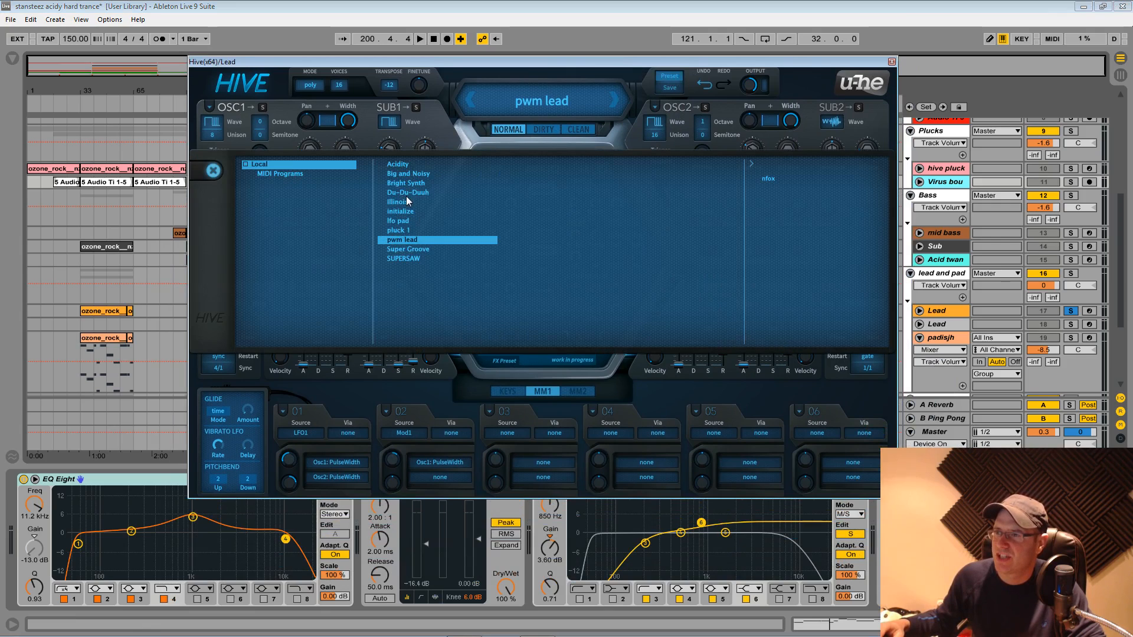
{"action": "left_click", "coordinate": [405, 216]}
{"action": "key", "text": "space"}
{"action": "left_click_drag", "start_coordinate": [601, 63], "coordinate": [595, 169]}
{"action": "key", "text": "space"}
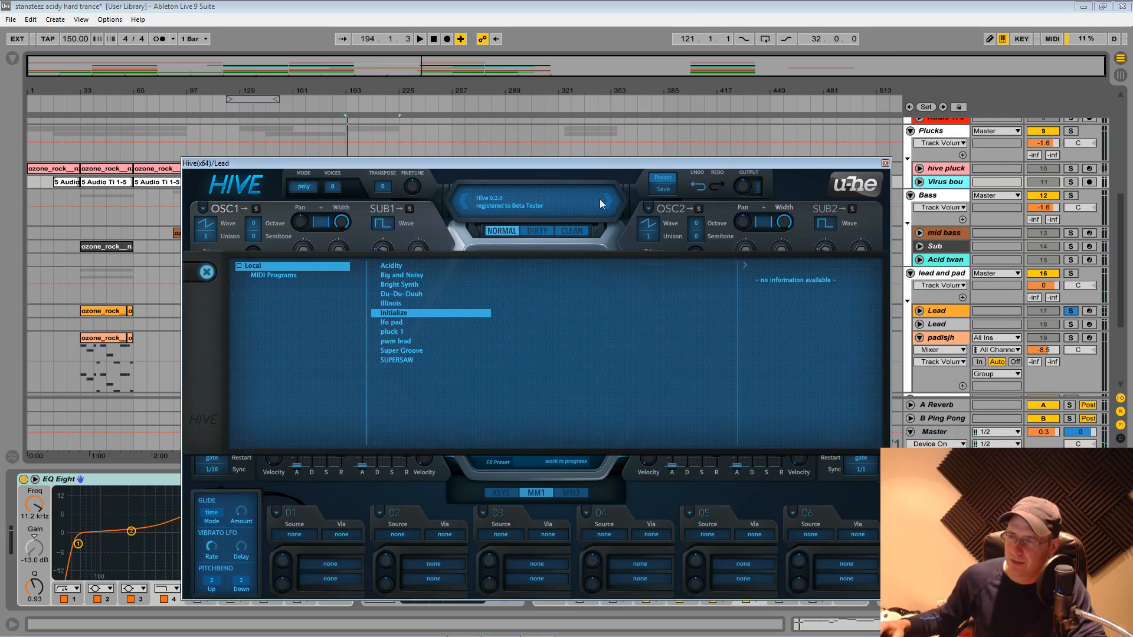
{"action": "left_click", "coordinate": [520, 184]}
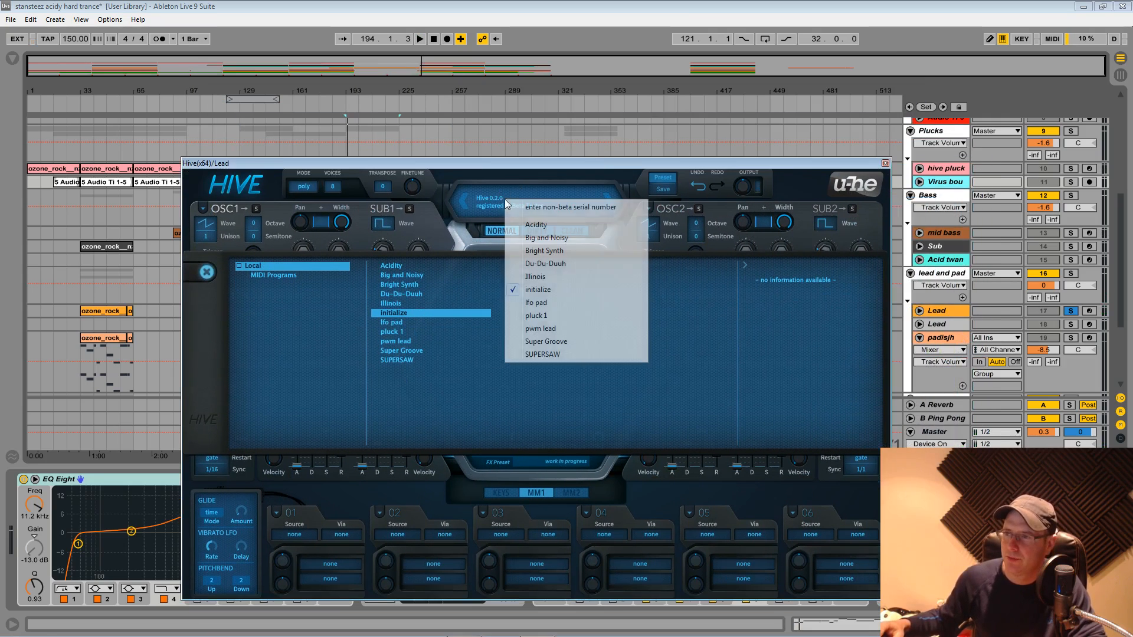
{"action": "left_click", "coordinate": [206, 271]}
{"action": "key", "text": "space"}
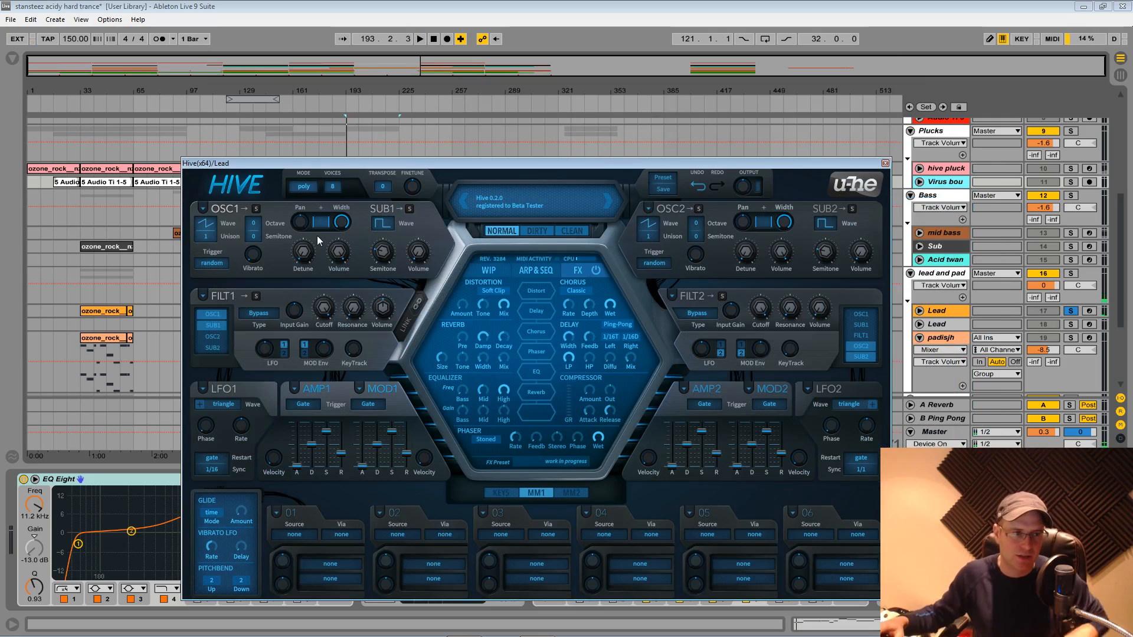
Set the OSC1 and OSC2 waves to Pulse and route OSC2 into FILT1 instead of FILT2.
{"action": "left_click", "coordinate": [208, 225]}
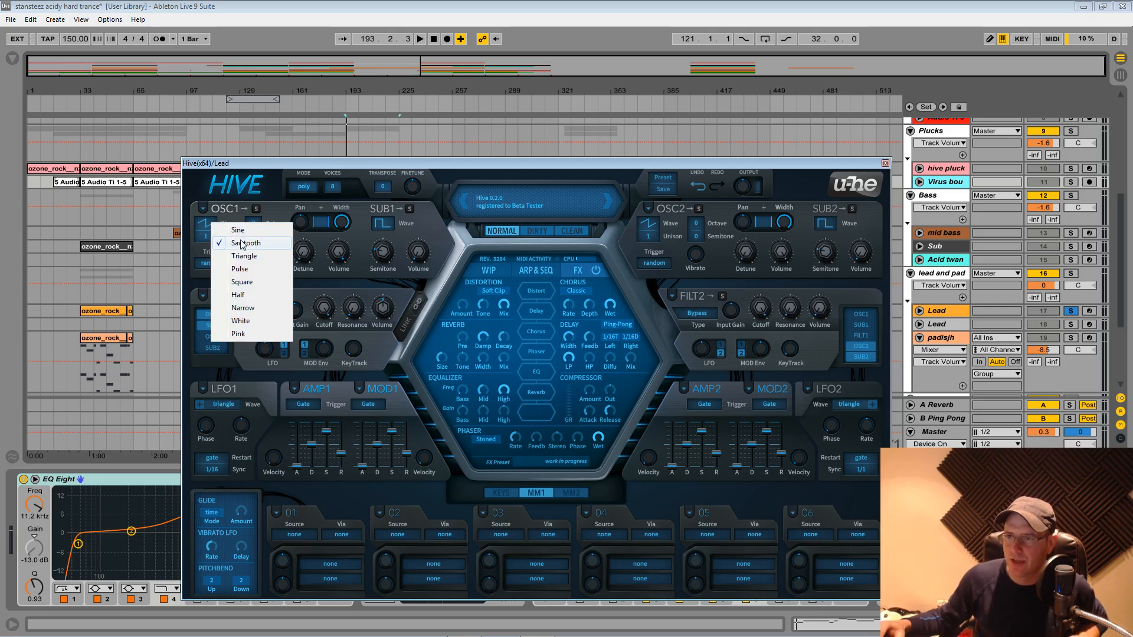
{"action": "left_click", "coordinate": [242, 265]}
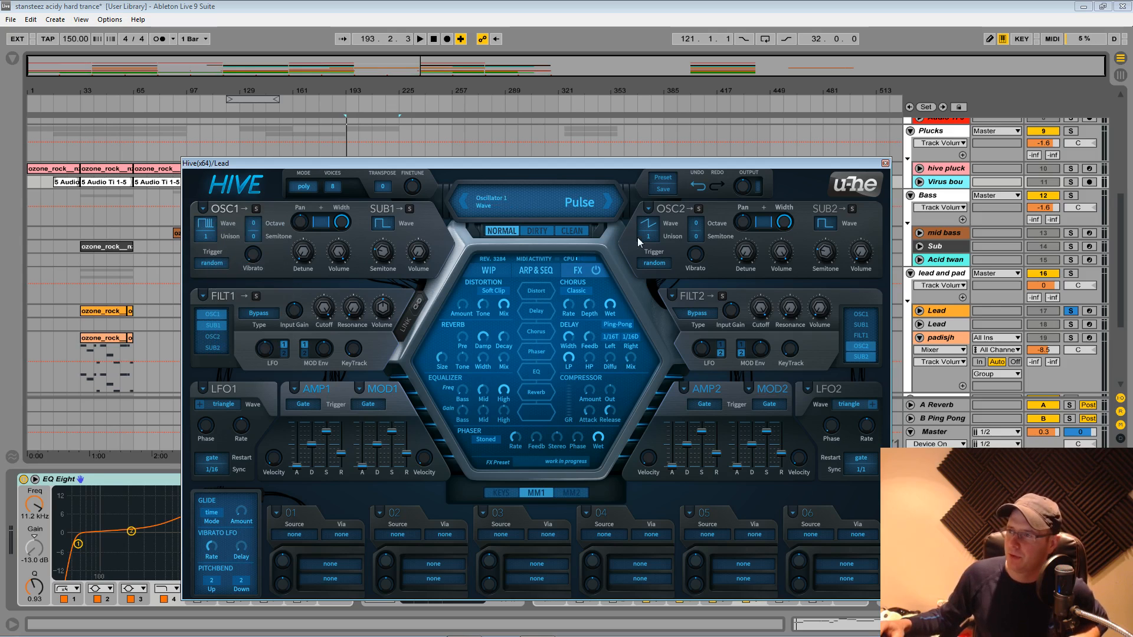
{"action": "left_click", "coordinate": [647, 224]}
{"action": "left_click", "coordinate": [679, 266]}
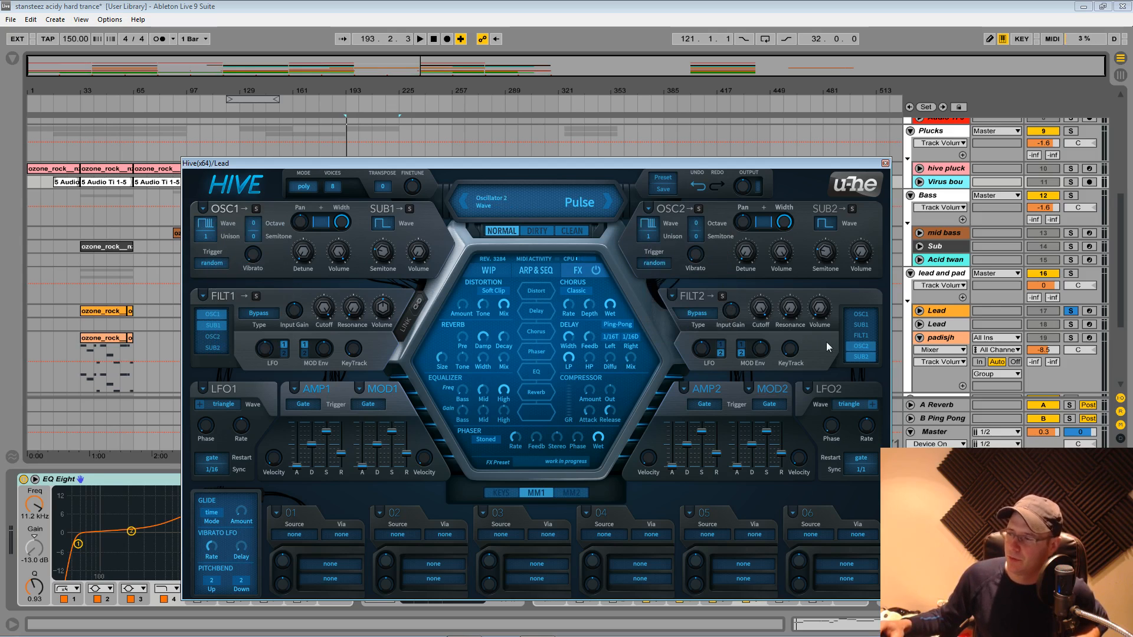
{"action": "left_click", "coordinate": [860, 347]}
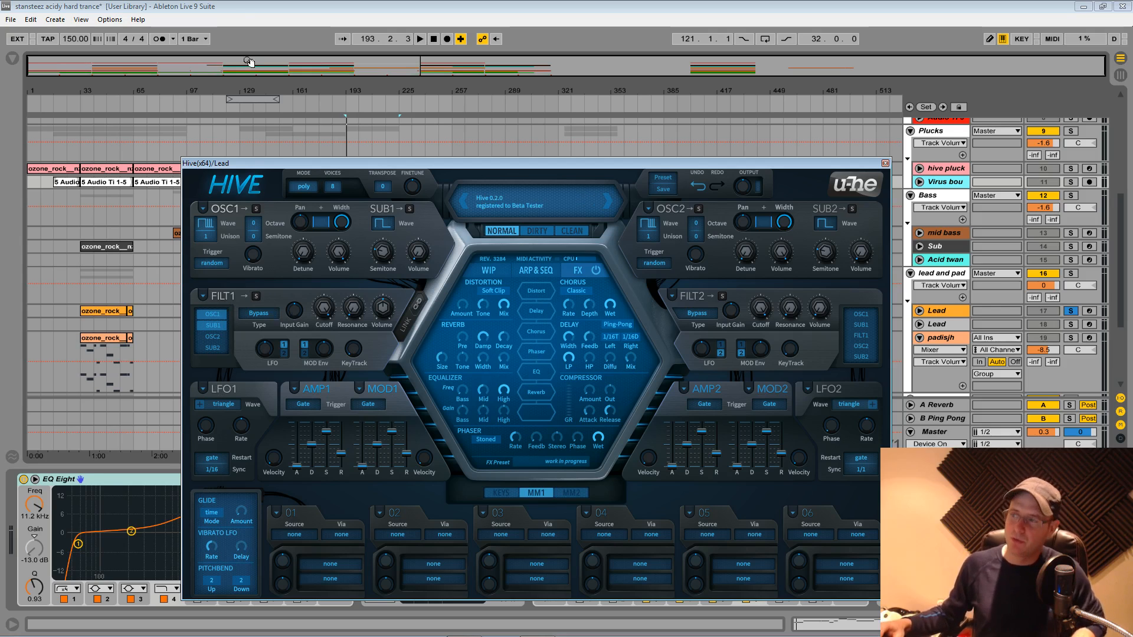
{"action": "left_click", "coordinate": [222, 337]}
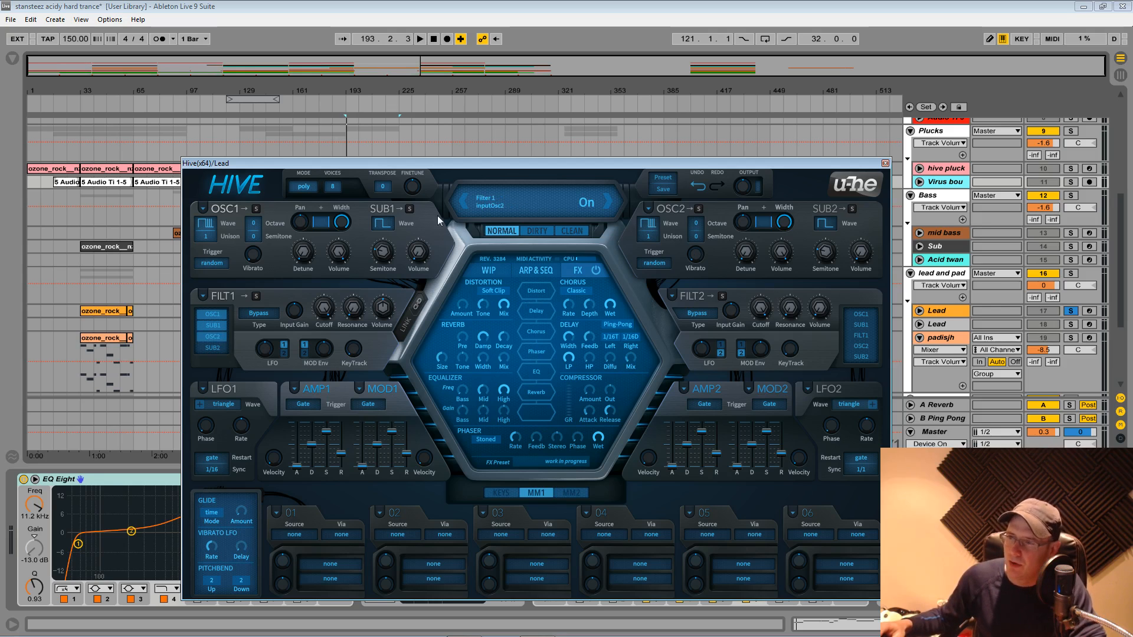
Try the Half, Narrow and Square waves for SUB1 and settle on Pulse.
{"action": "left_click", "coordinate": [387, 224]}
{"action": "left_click", "coordinate": [401, 295]}
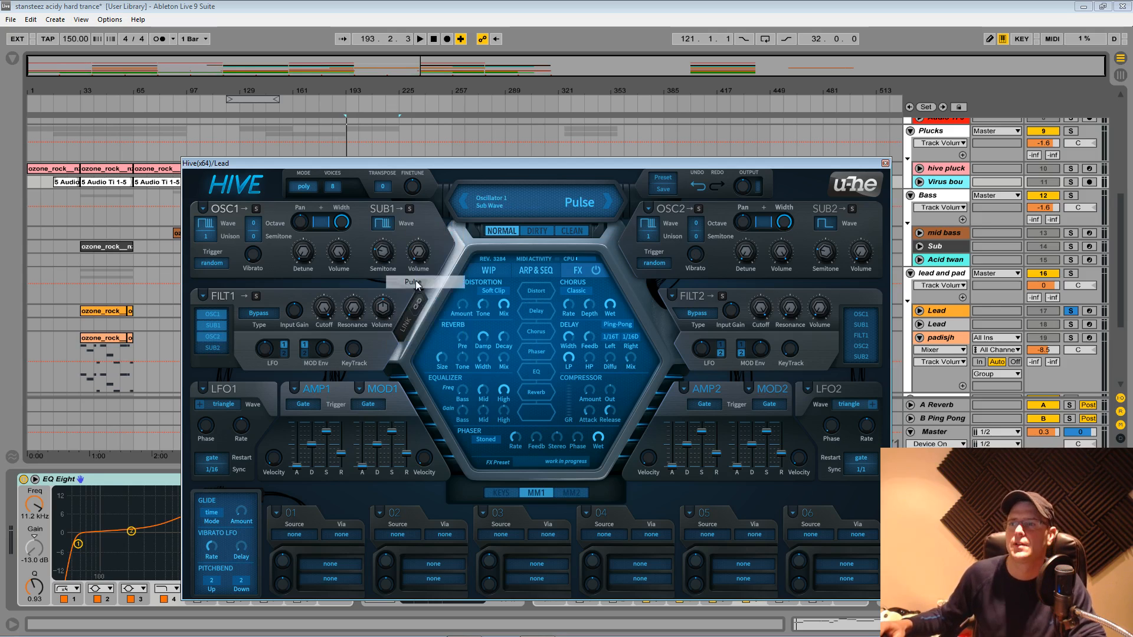
{"action": "left_click", "coordinate": [382, 228]}
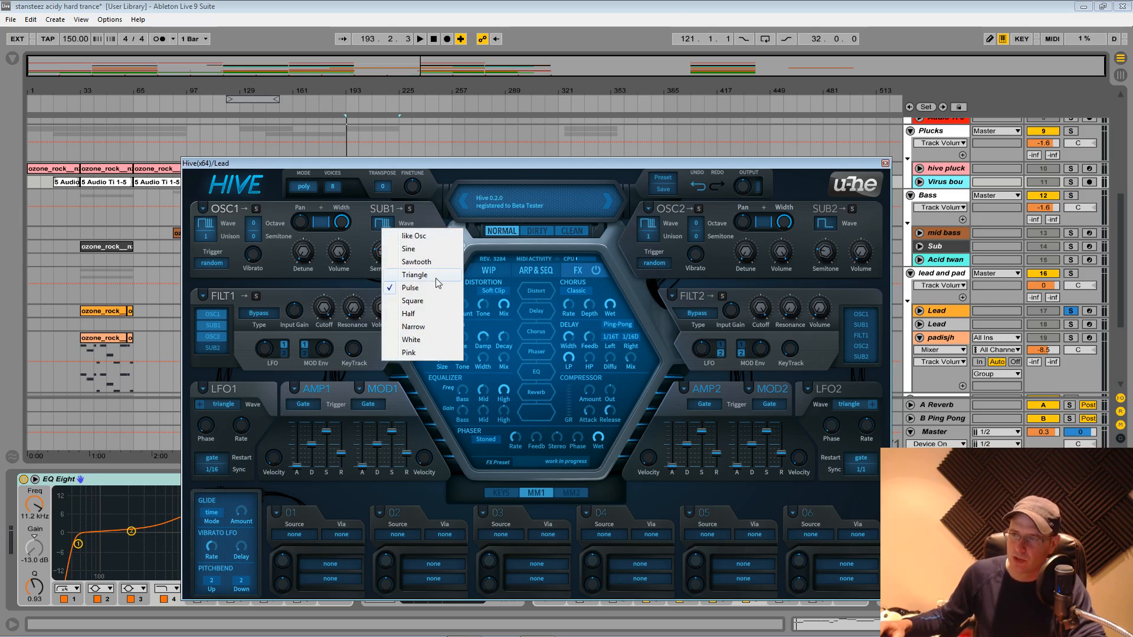
{"action": "left_click", "coordinate": [410, 314]}
{"action": "left_click", "coordinate": [383, 224]}
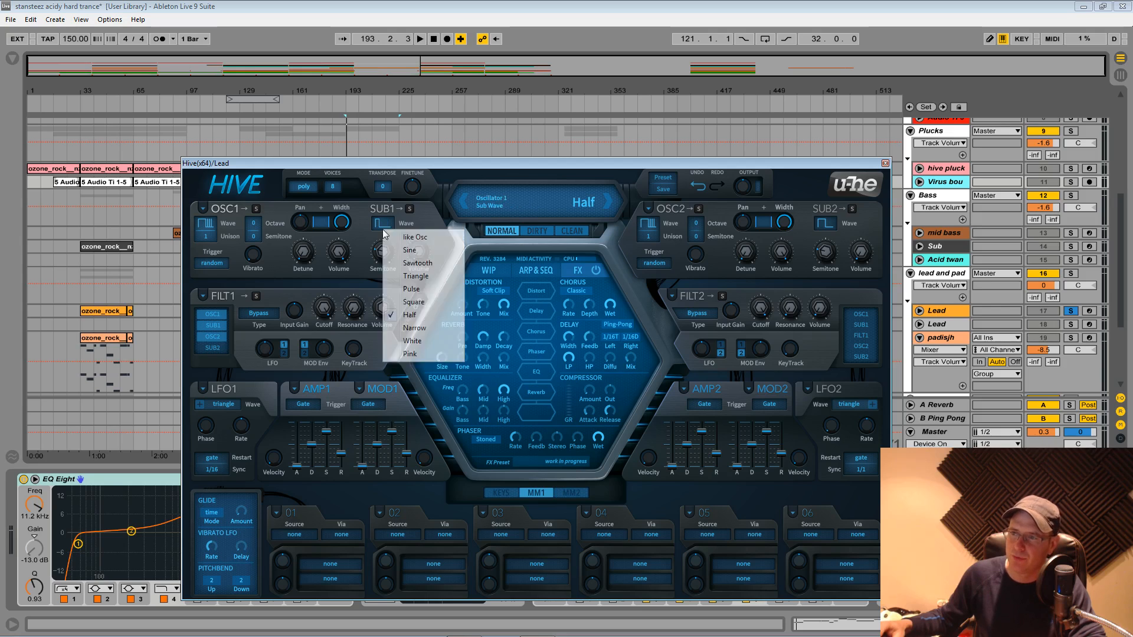
{"action": "left_click", "coordinate": [413, 326]}
{"action": "left_click", "coordinate": [384, 226]}
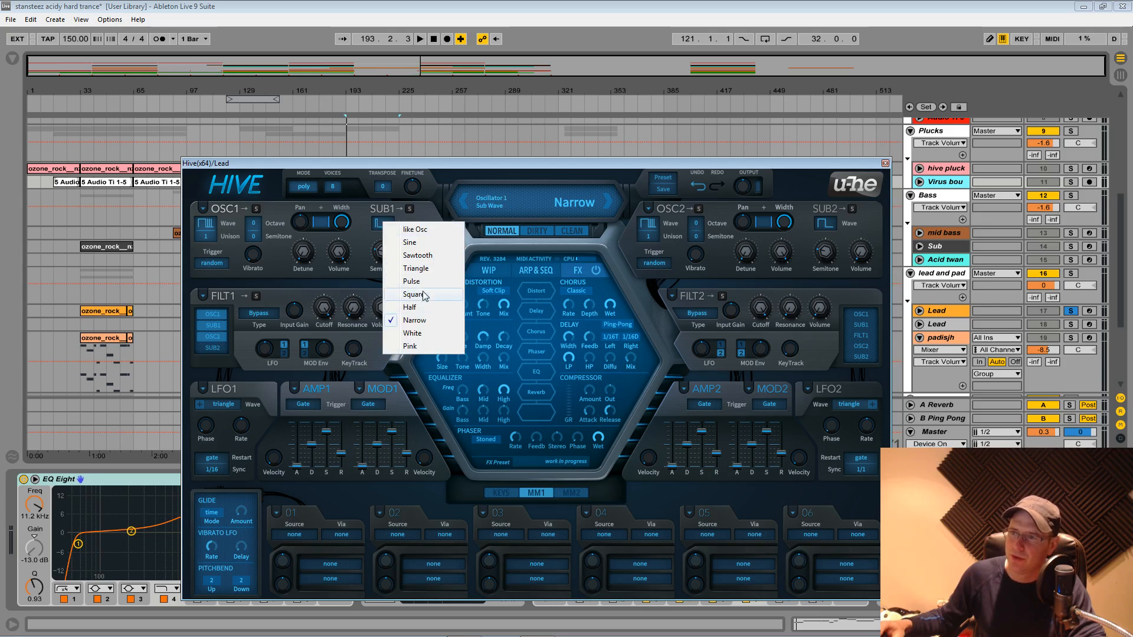
{"action": "left_click", "coordinate": [407, 285]}
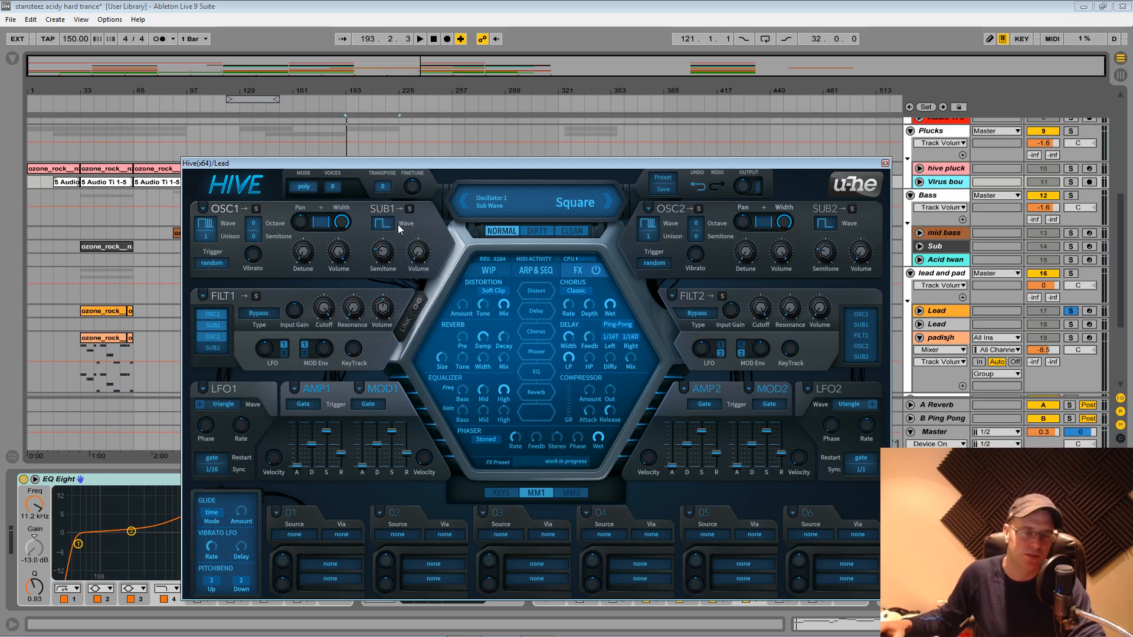
{"action": "left_click", "coordinate": [395, 225]}
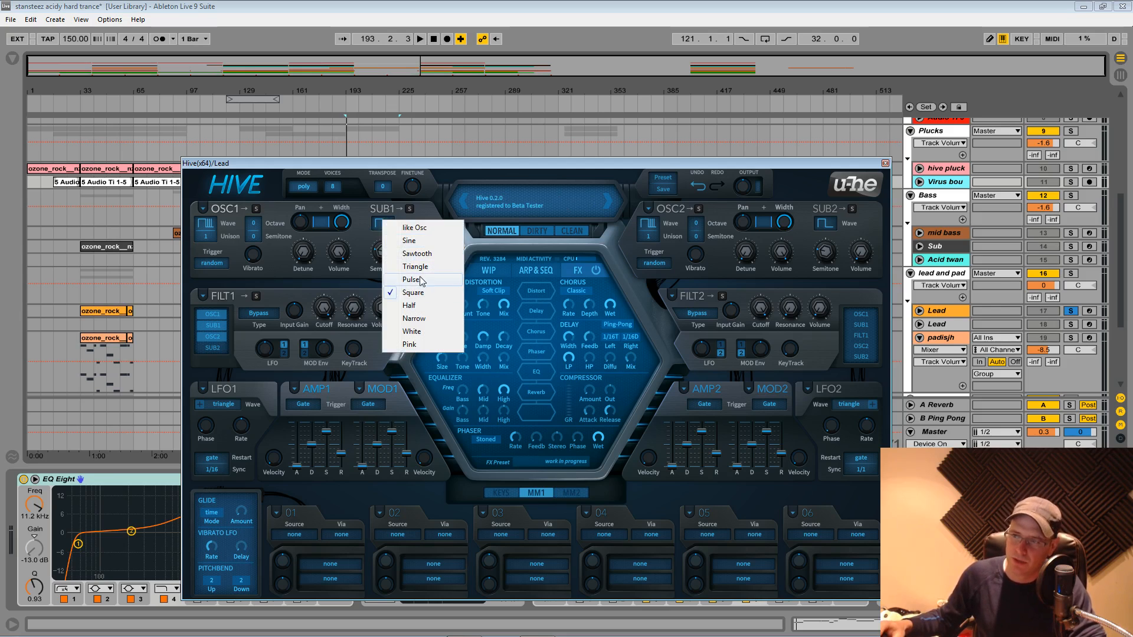
{"action": "left_click", "coordinate": [409, 298]}
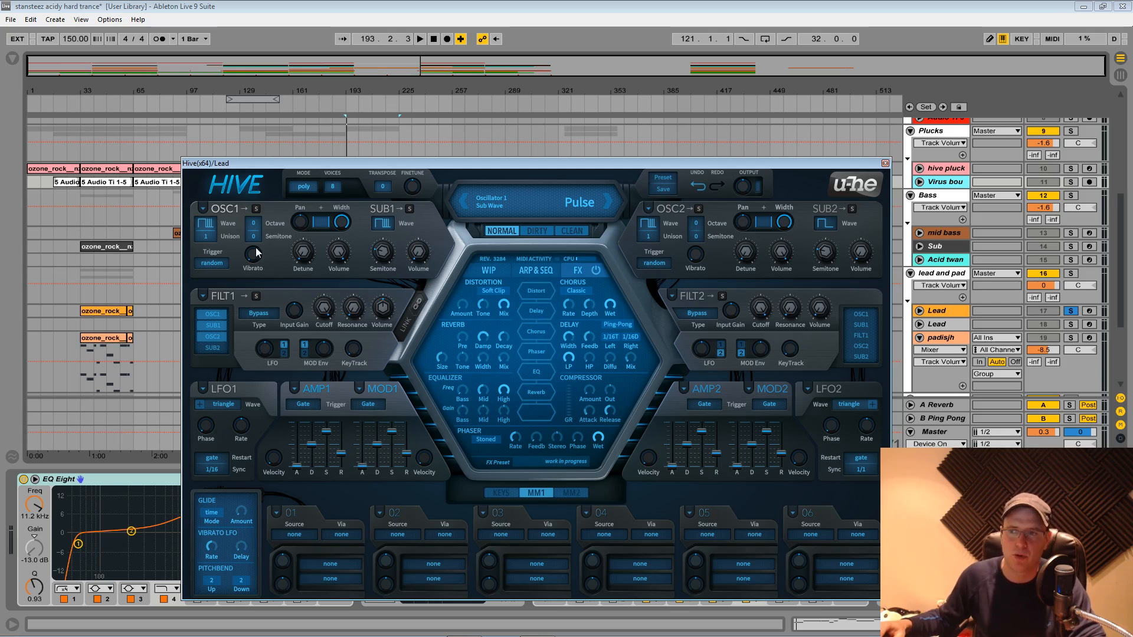
Audition the pulse patch and set Hive's voices to 16.
{"action": "key", "text": "space"}
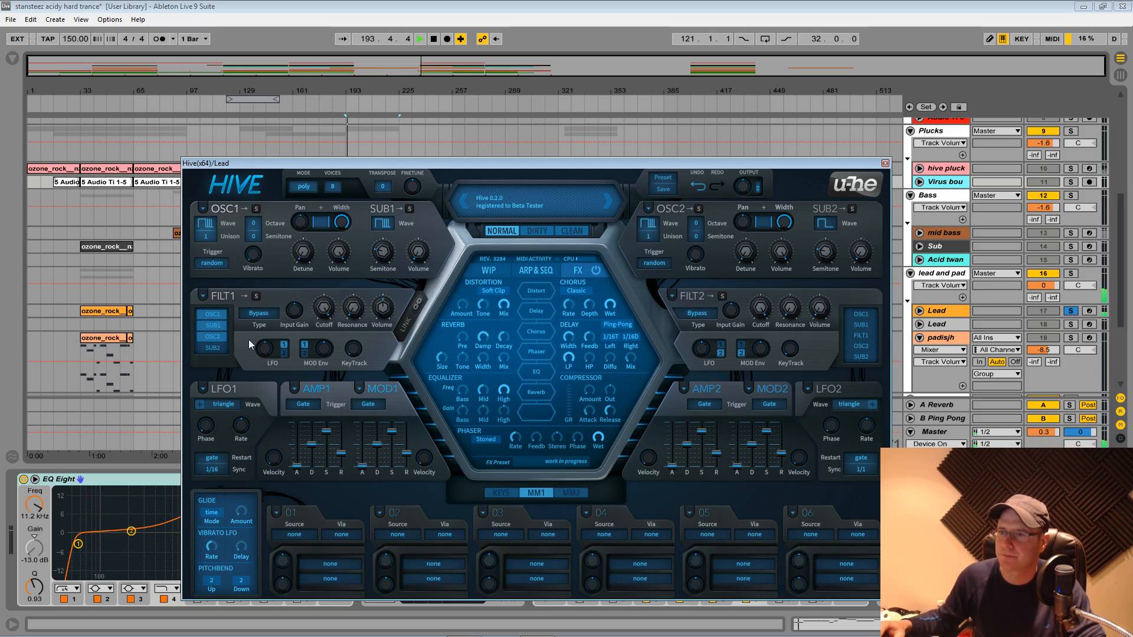
{"action": "left_click", "coordinate": [336, 187]}
{"action": "left_click", "coordinate": [372, 292]}
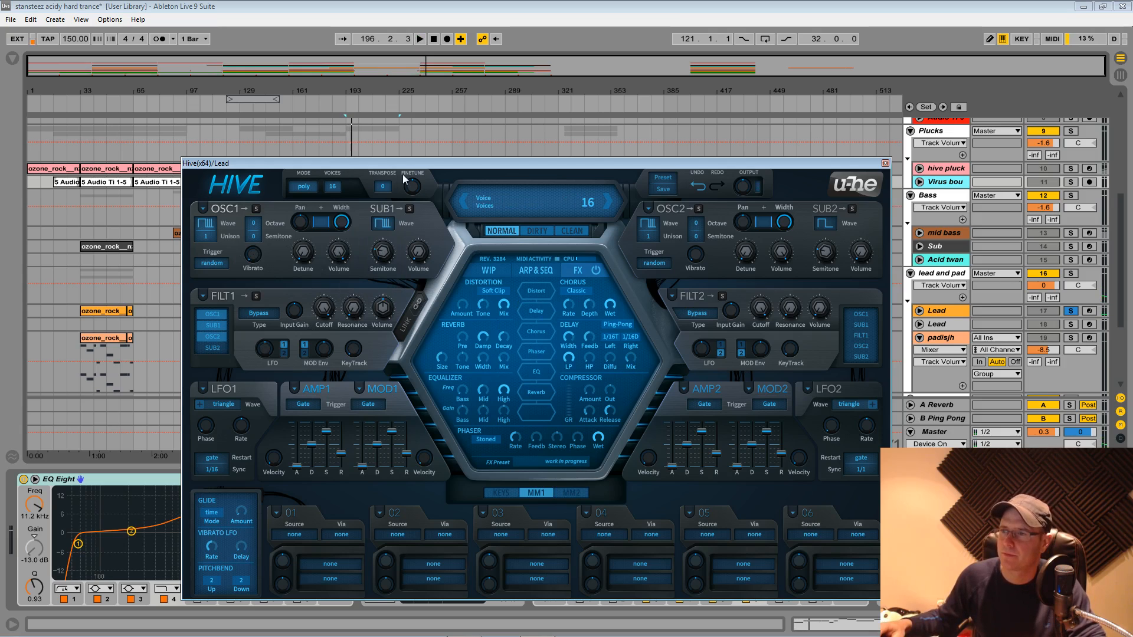
Set OSC1's Unison to 8 and its Detune to 15.50, and start playback to audition the result.
{"action": "left_click_drag", "start_coordinate": [426, 169], "coordinate": [426, 219]}
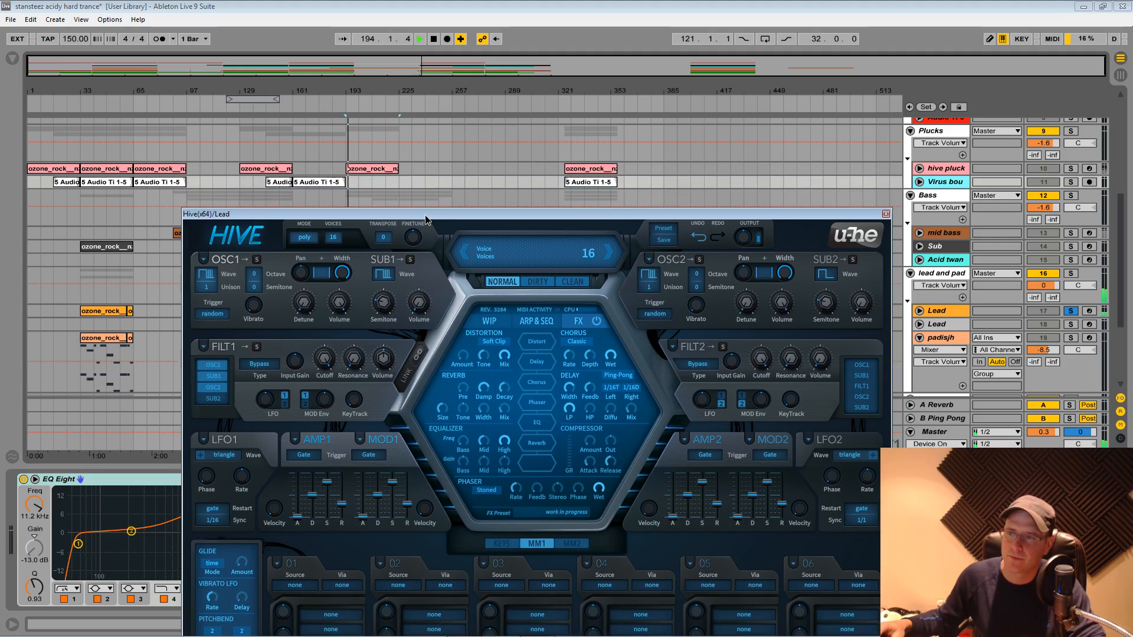
{"action": "key", "text": "space"}
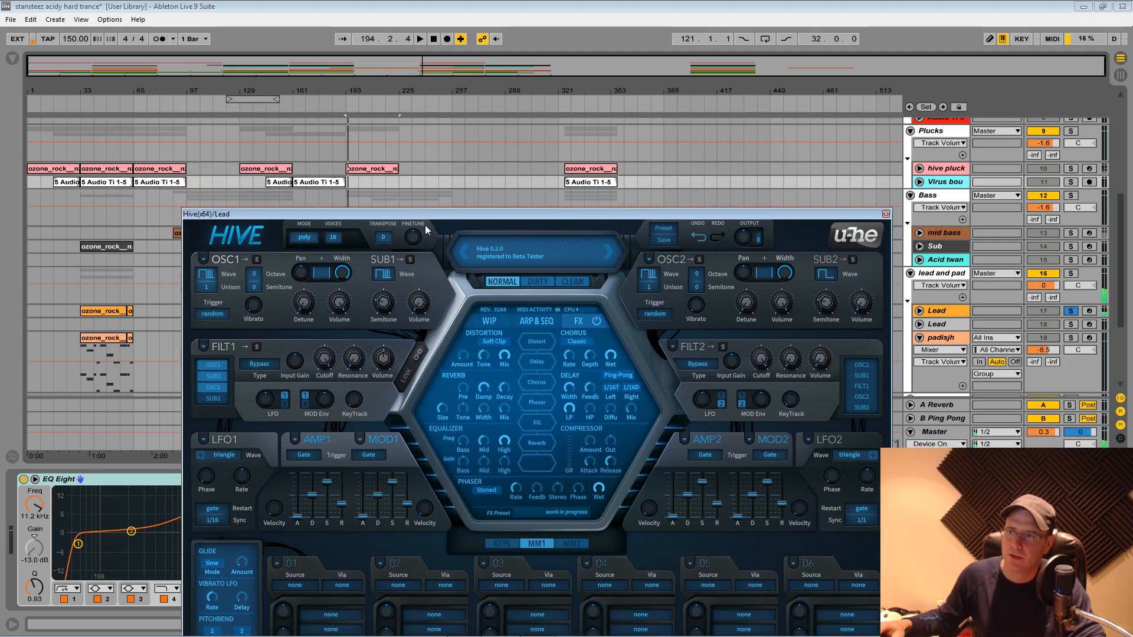
{"action": "left_click", "coordinate": [210, 290]}
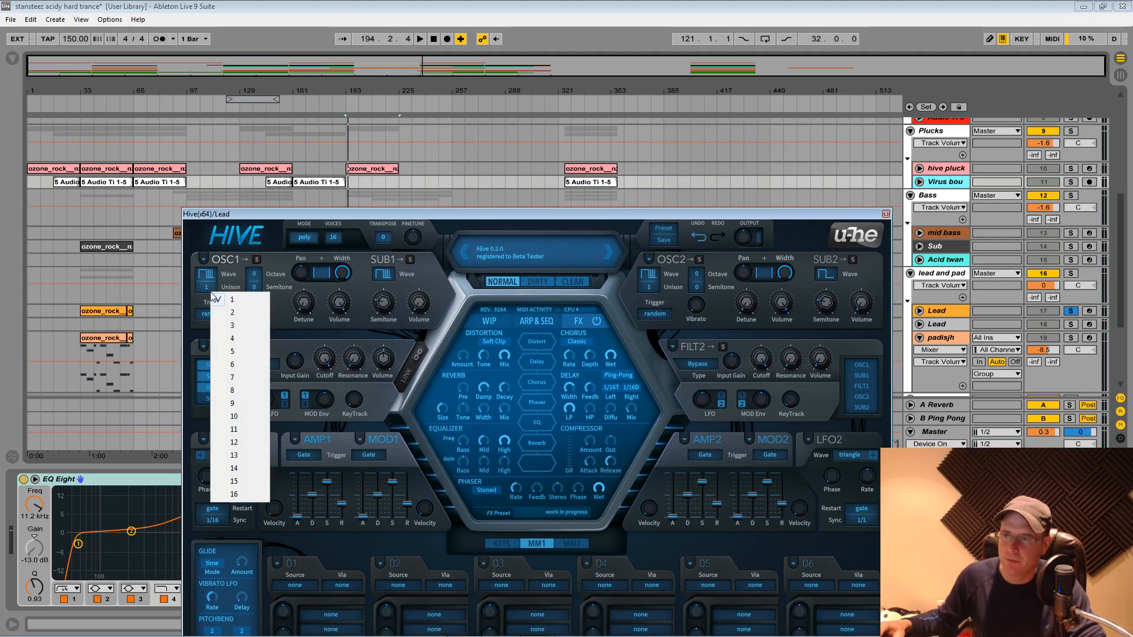
{"action": "left_click", "coordinate": [233, 390]}
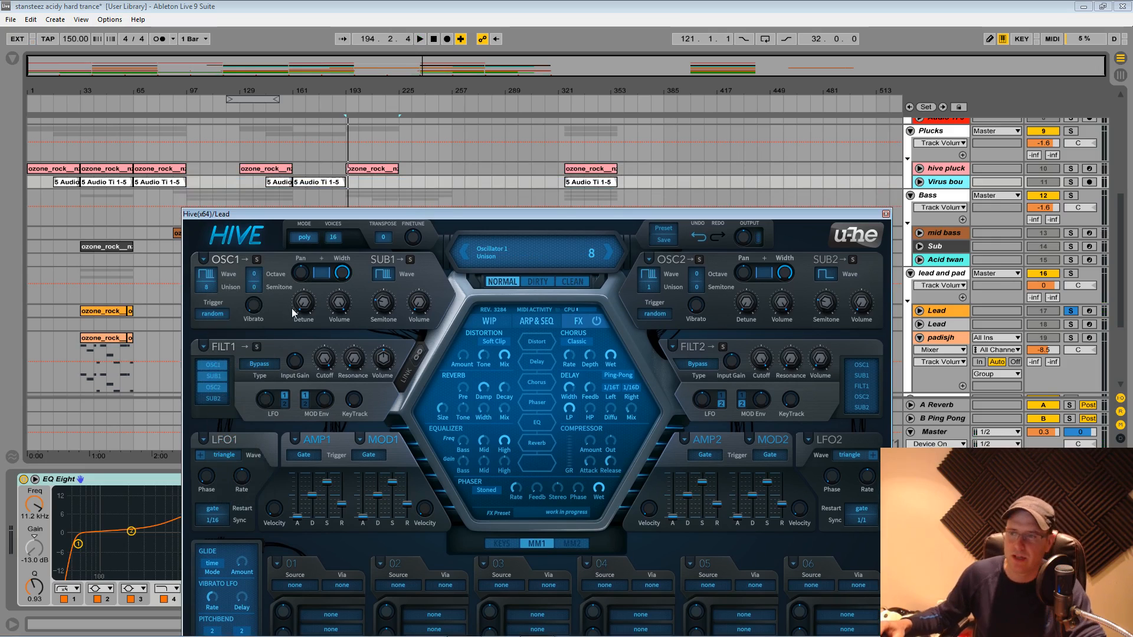
{"action": "mouse_move", "coordinate": [304, 307]}
{"action": "left_click_drag", "start_coordinate": [304, 308], "coordinate": [300, 294]}
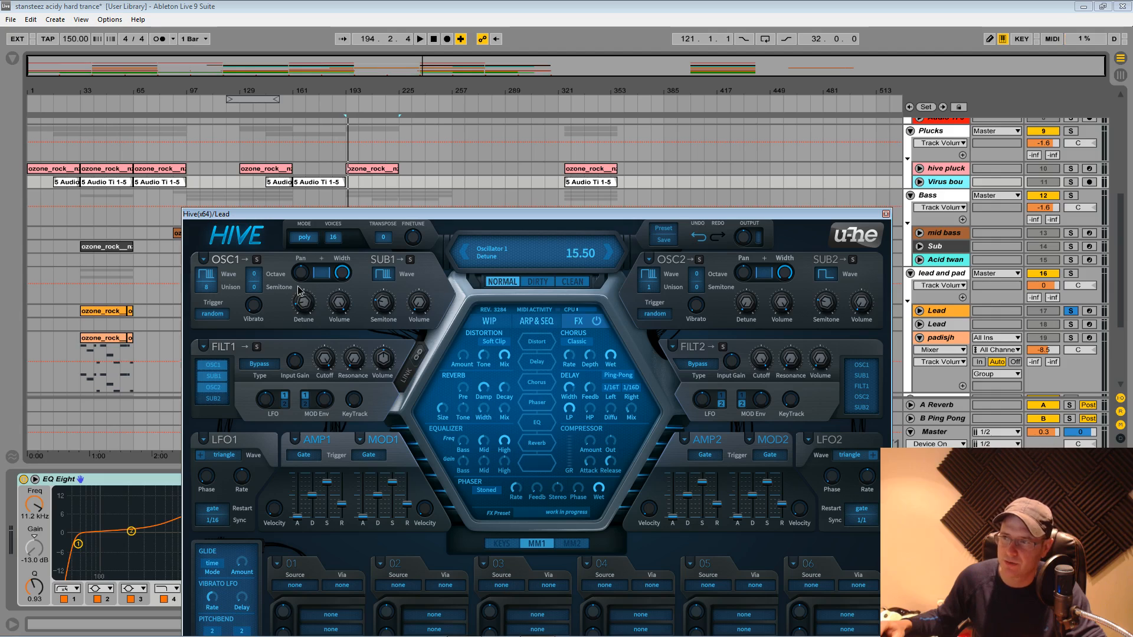
{"action": "key", "text": "space"}
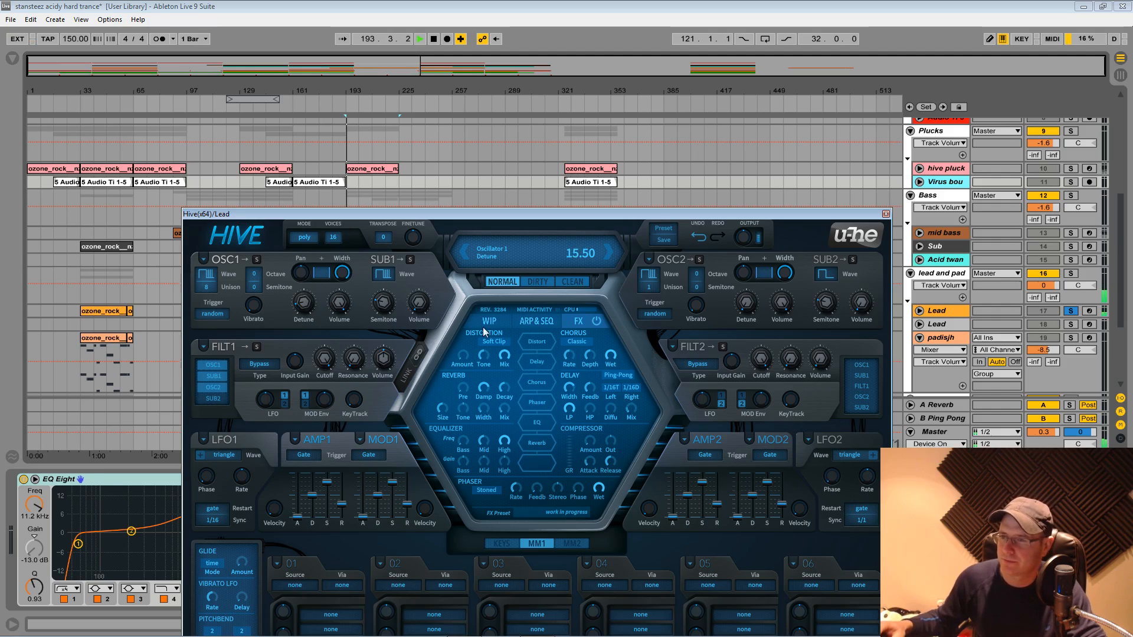
Set OSC2's Unison to 16 and its Detune to 33.00, and audition the thicker sound.
{"action": "left_click", "coordinate": [663, 287]}
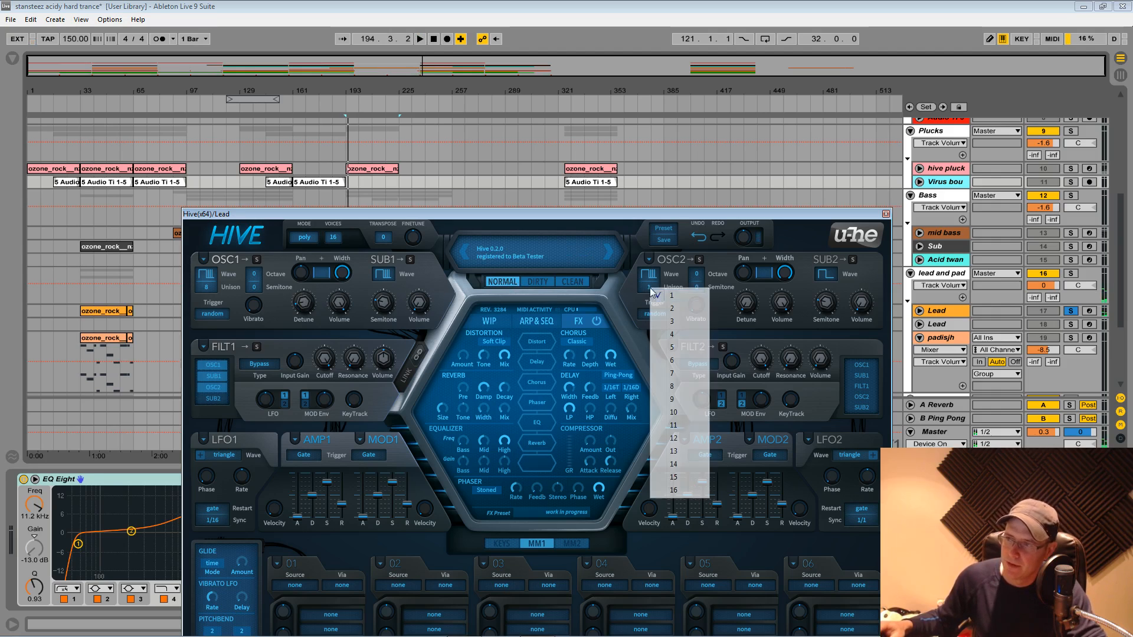
{"action": "left_click", "coordinate": [673, 490]}
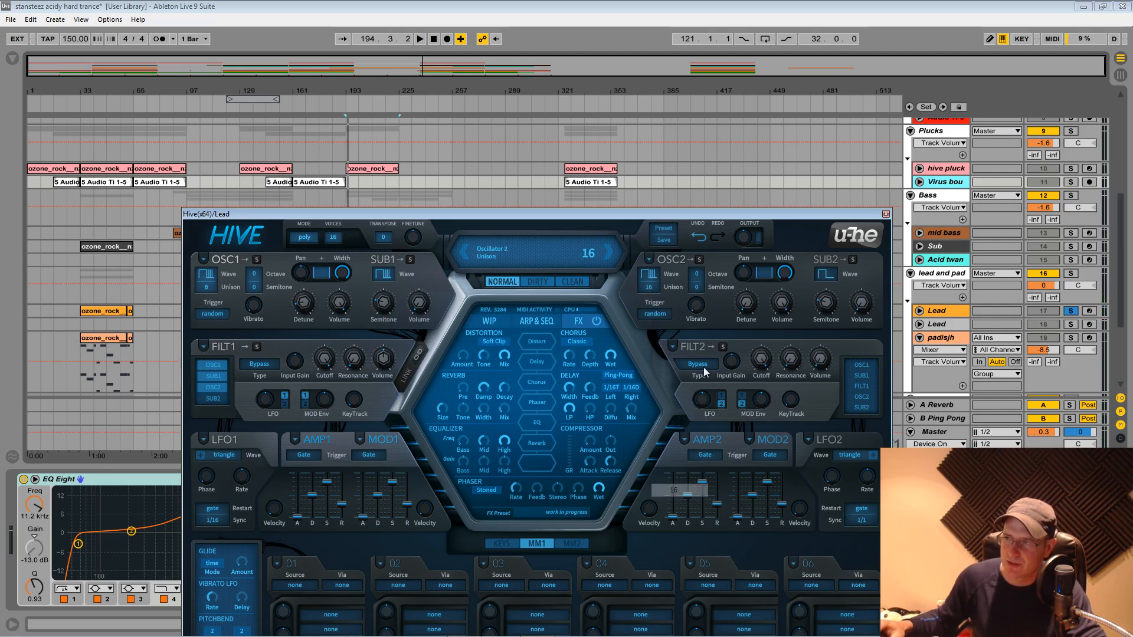
{"action": "left_click_drag", "start_coordinate": [643, 215], "coordinate": [531, 77]}
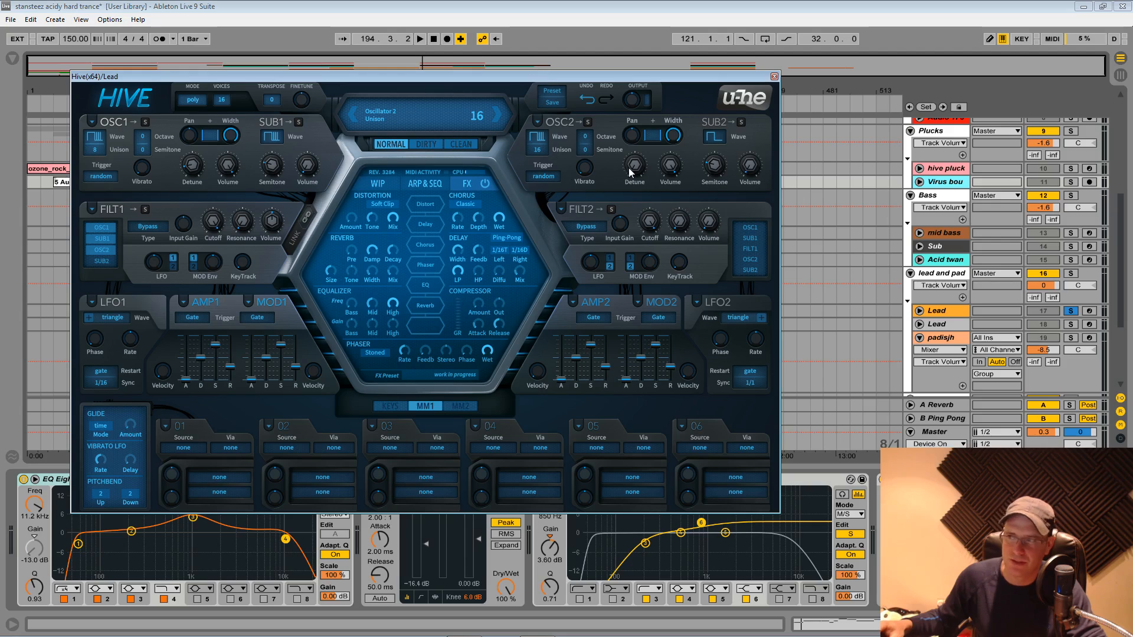
{"action": "left_click_drag", "start_coordinate": [635, 171], "coordinate": [635, 136]}
{"action": "key", "text": "space"}
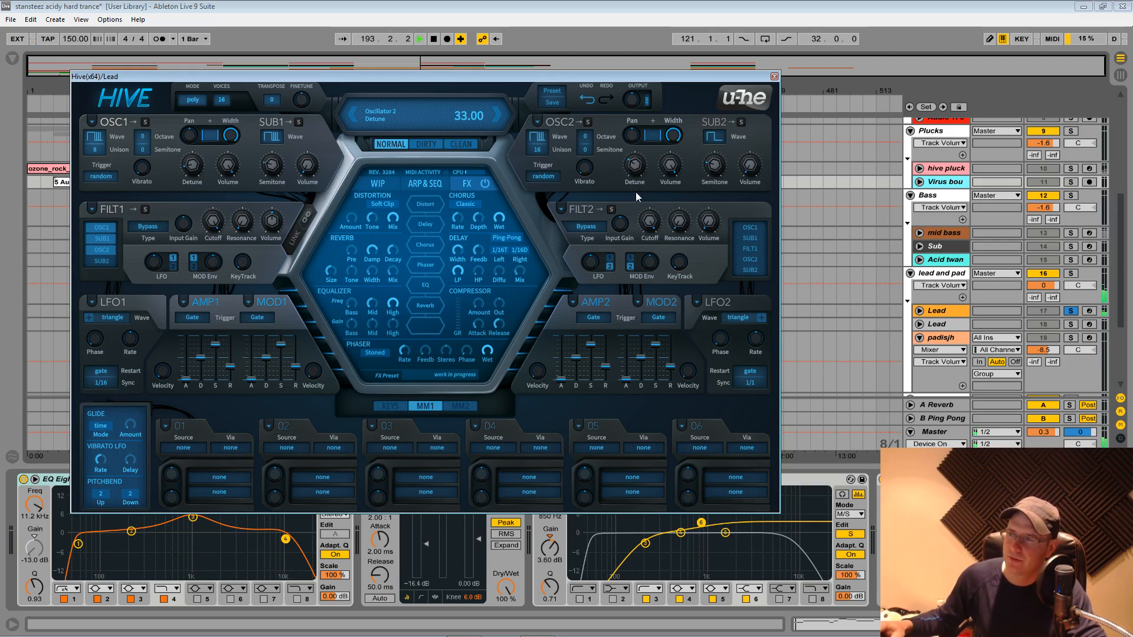
{"action": "key", "text": "space"}
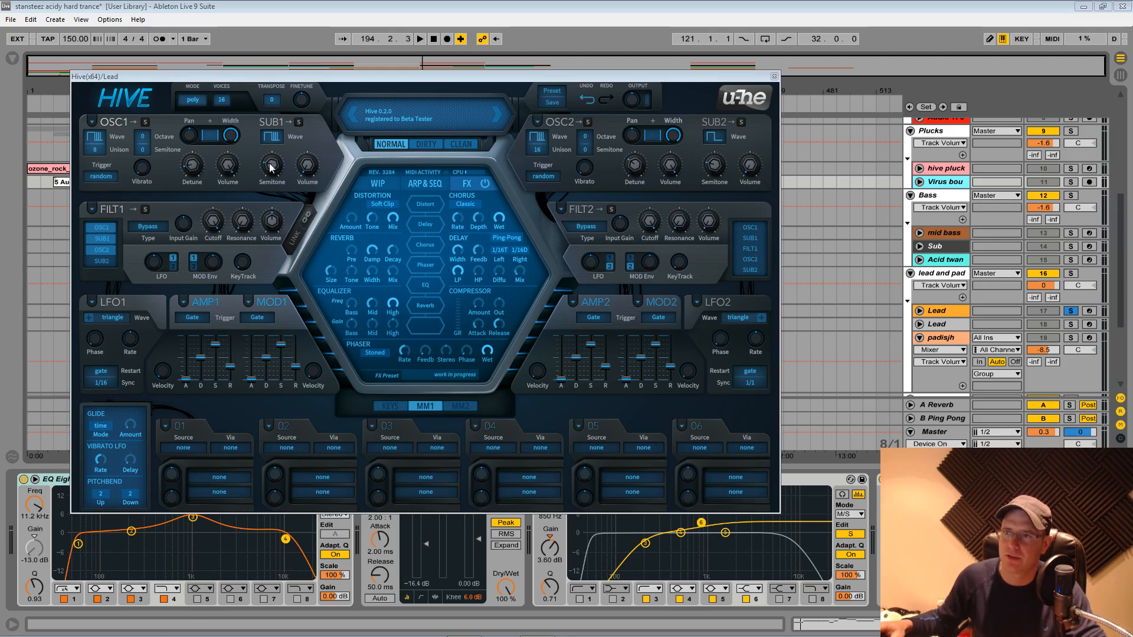
Raise OSC2's Octave to 1 and briefly audition the patch.
{"action": "mouse_move", "coordinate": [270, 168]}
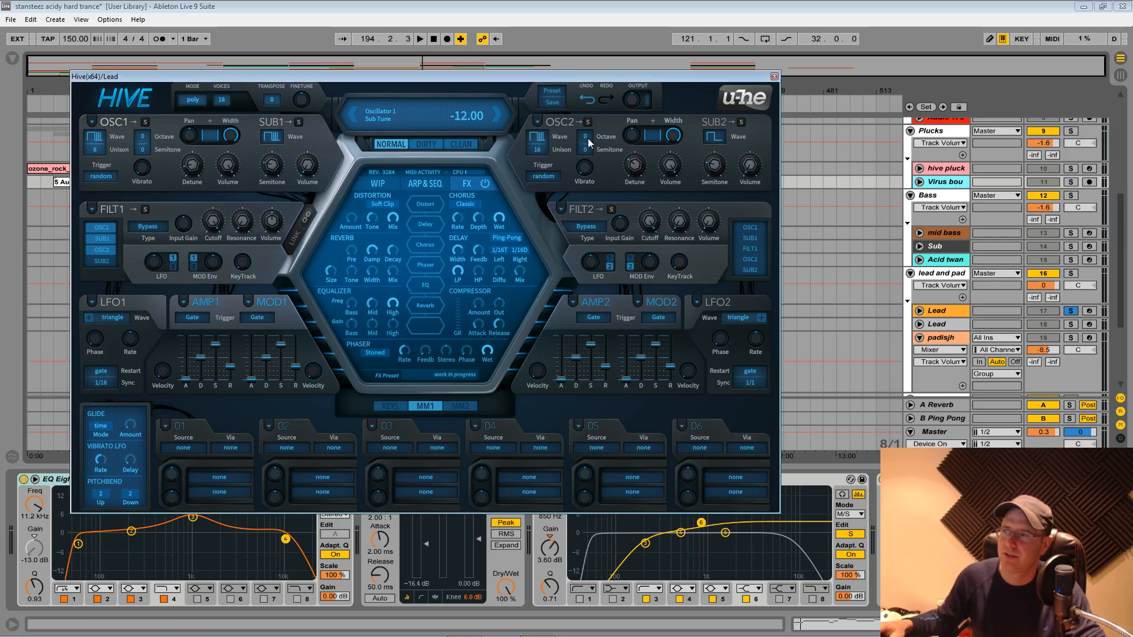
{"action": "scroll", "coordinate": [588, 141], "scroll_direction": "up", "scroll_amount": 1}
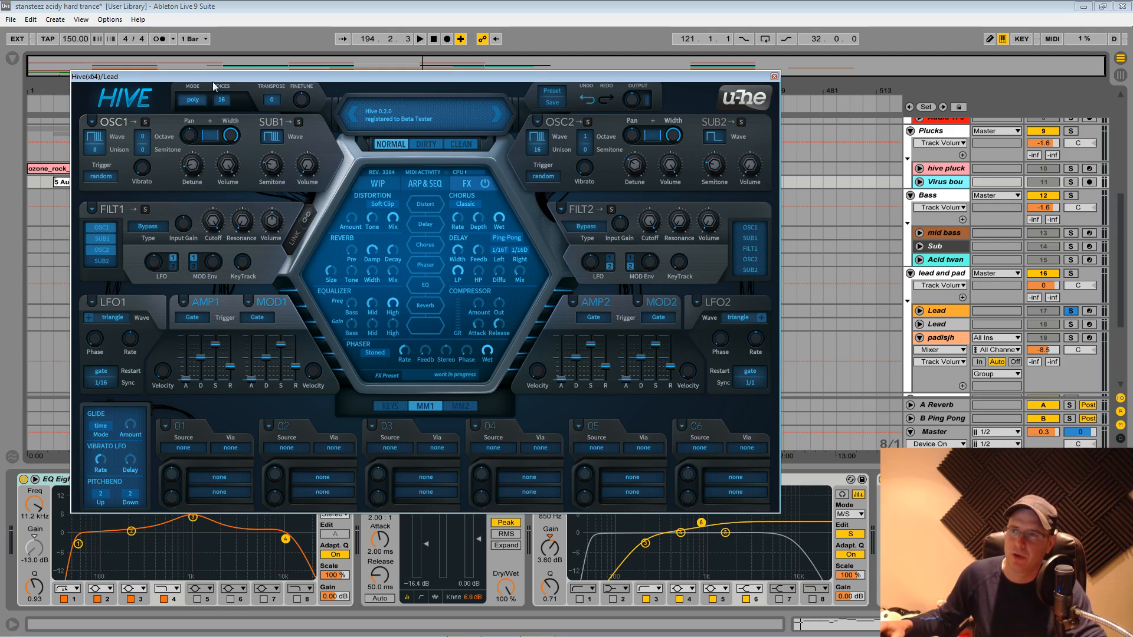
{"action": "key", "text": "space"}
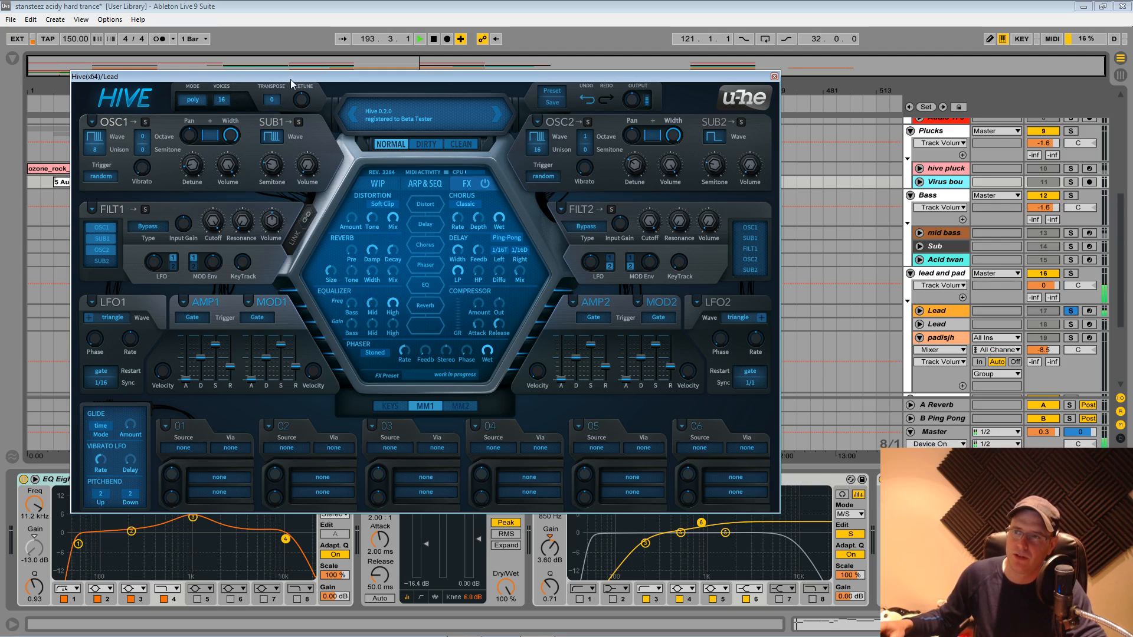
{"action": "left_click_drag", "start_coordinate": [291, 83], "coordinate": [341, 343]}
{"action": "key", "text": "space"}
{"action": "left_click_drag", "start_coordinate": [341, 332], "coordinate": [343, 202]}
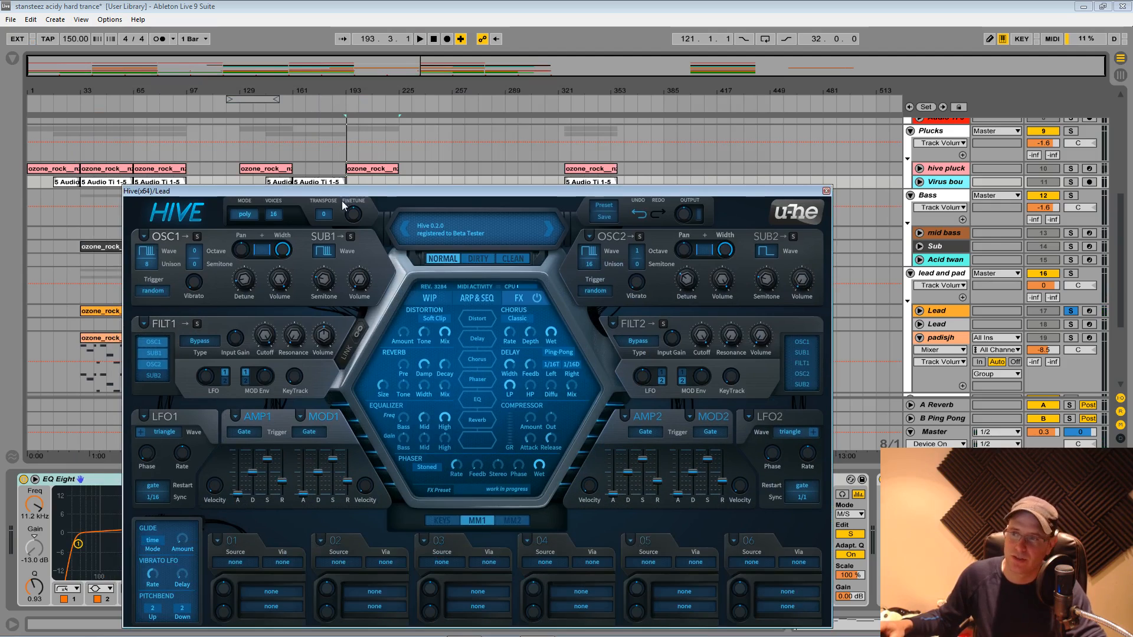
Set Hive's voice Transpose to -12 and audition the lowered lead.
{"action": "scroll", "coordinate": [331, 214], "scroll_direction": "down", "scroll_amount": 11}
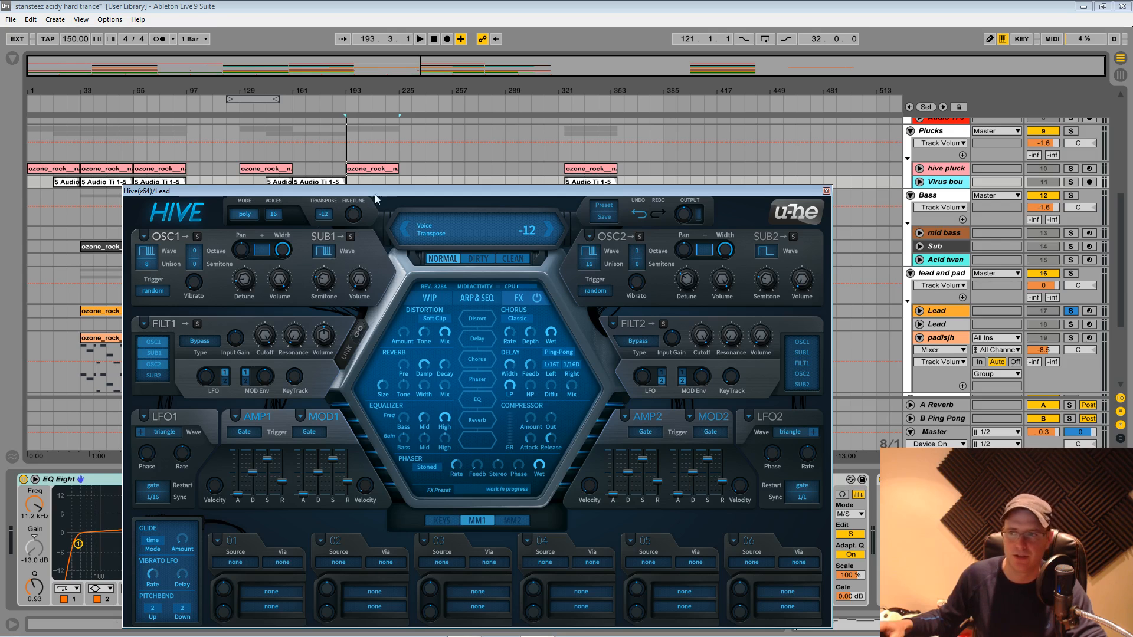
{"action": "left_click_drag", "start_coordinate": [374, 193], "coordinate": [381, 51]}
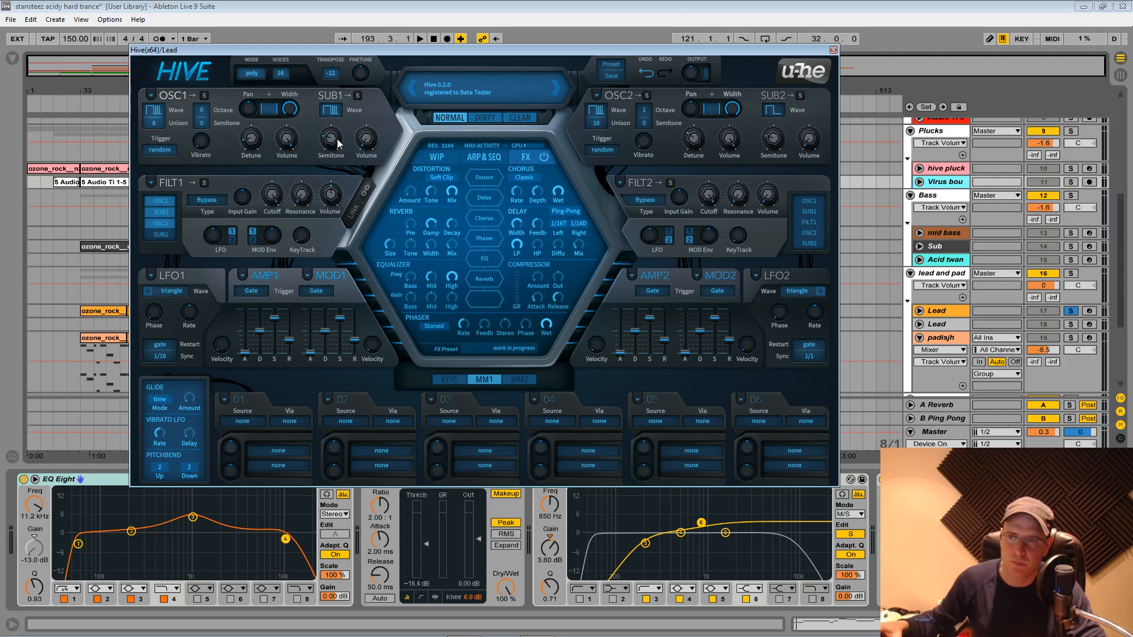
{"action": "key", "text": "space"}
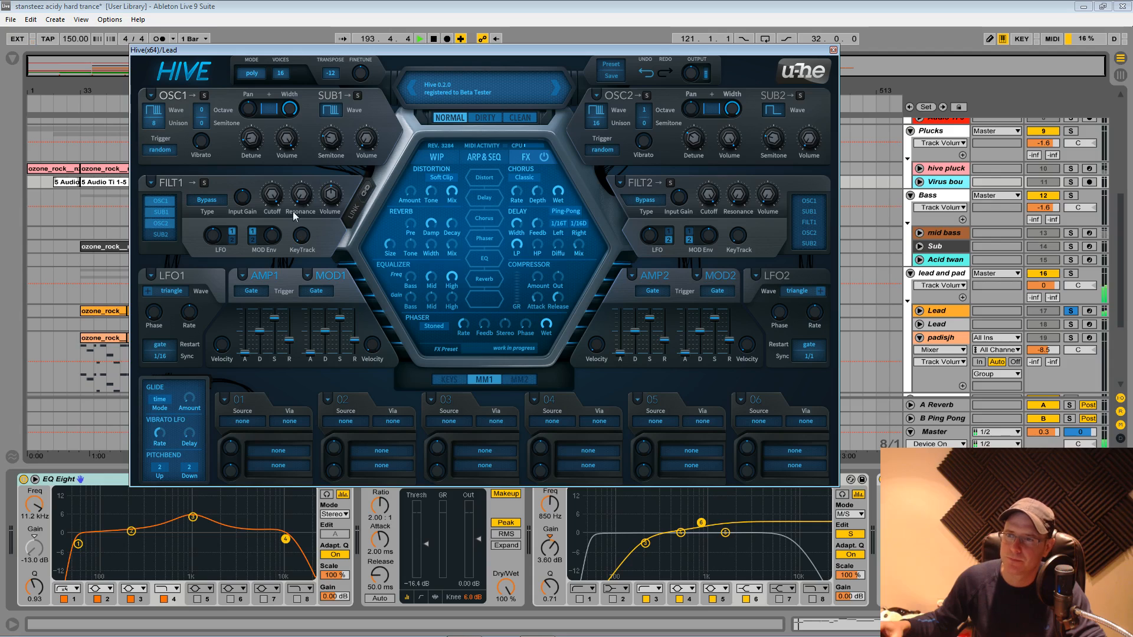
{"action": "key", "text": "space"}
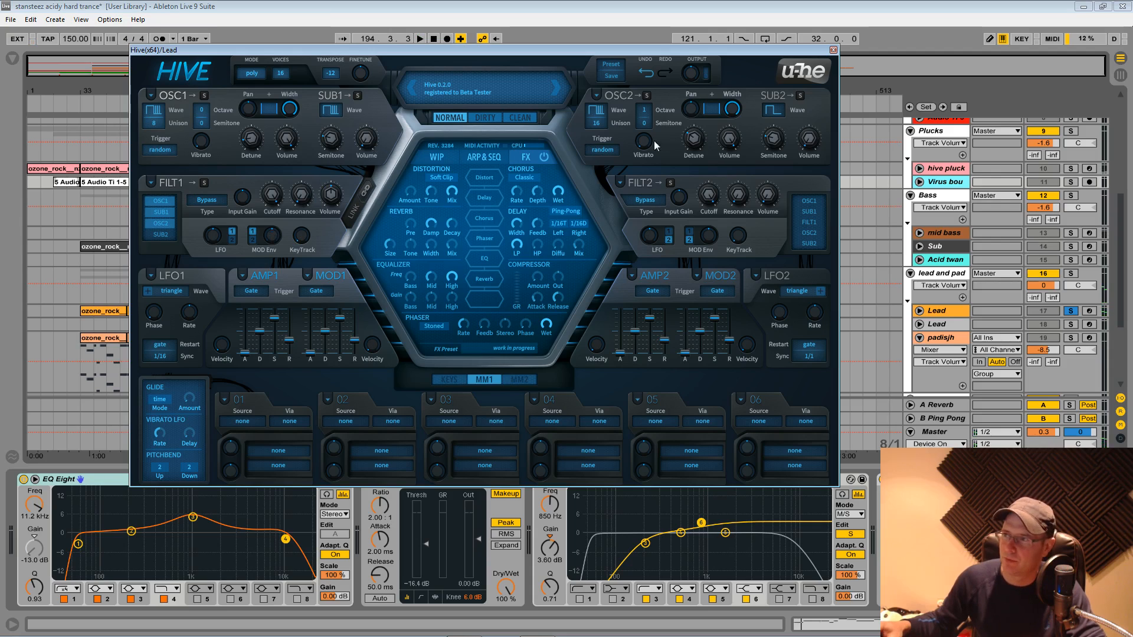
Set SUB1's Volume to 52.00 and briefly audition the added sub layer.
{"action": "mouse_move", "coordinate": [367, 143]}
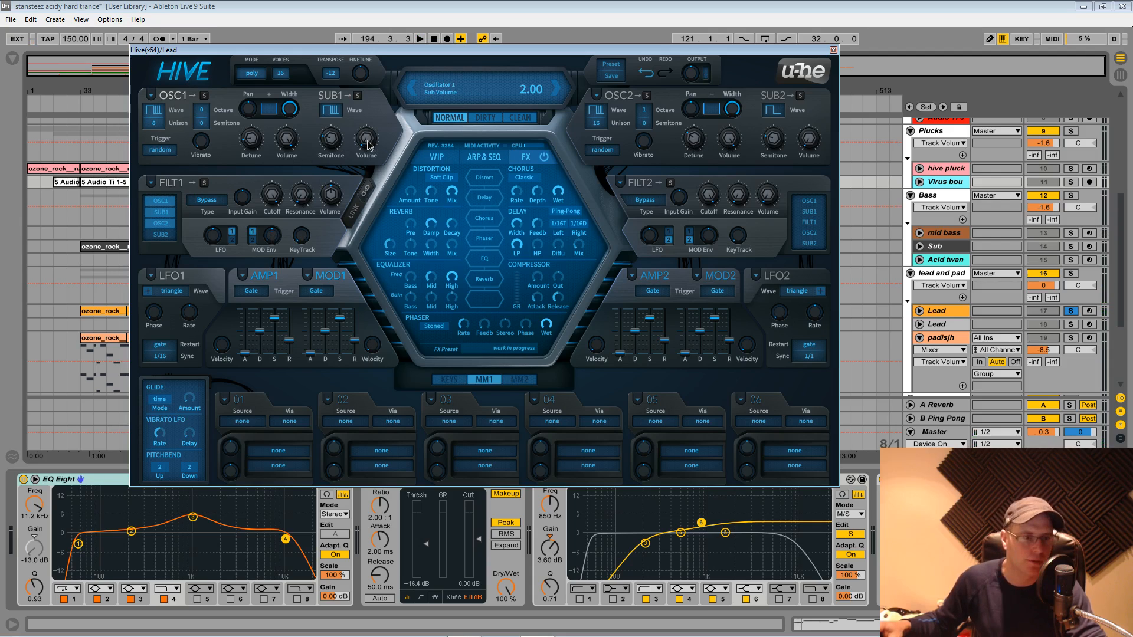
{"action": "left_click_drag", "start_coordinate": [367, 143], "coordinate": [361, 84]}
{"action": "key", "text": "space"}
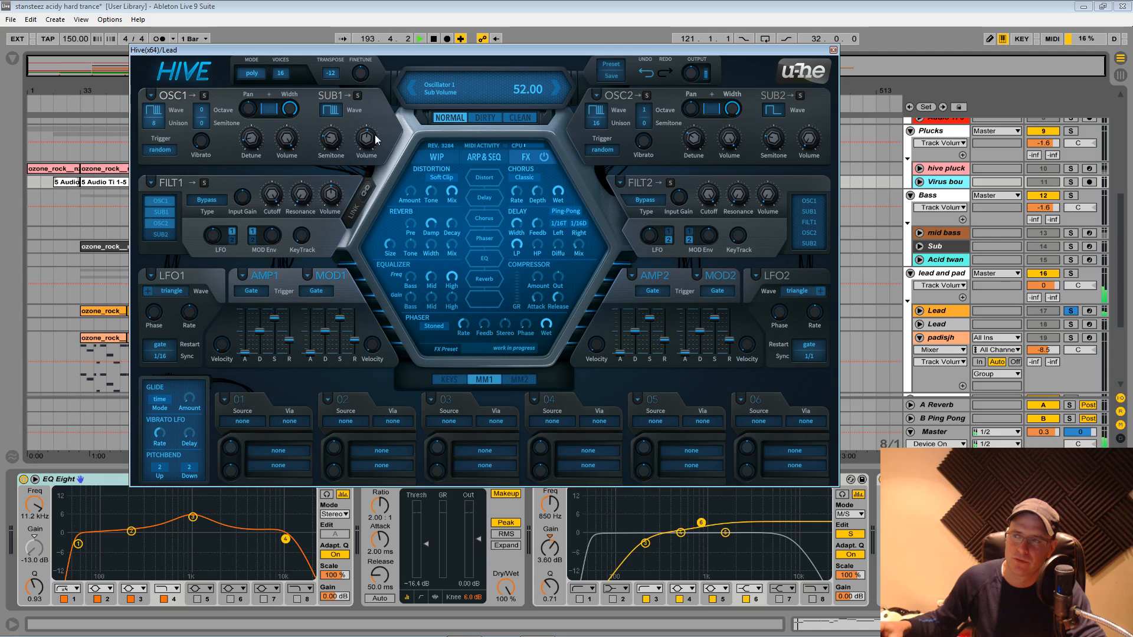
{"action": "key", "text": "space"}
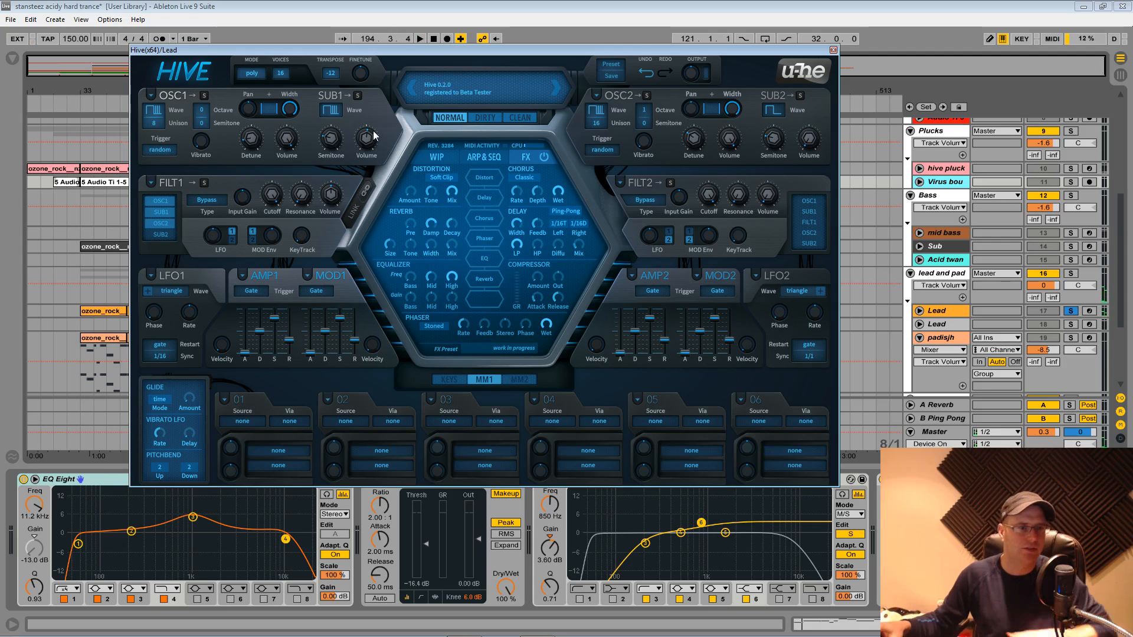
Route SUB2 into FILT1 as White noise with a Volume of 23.00.
{"action": "left_click", "coordinate": [156, 235]}
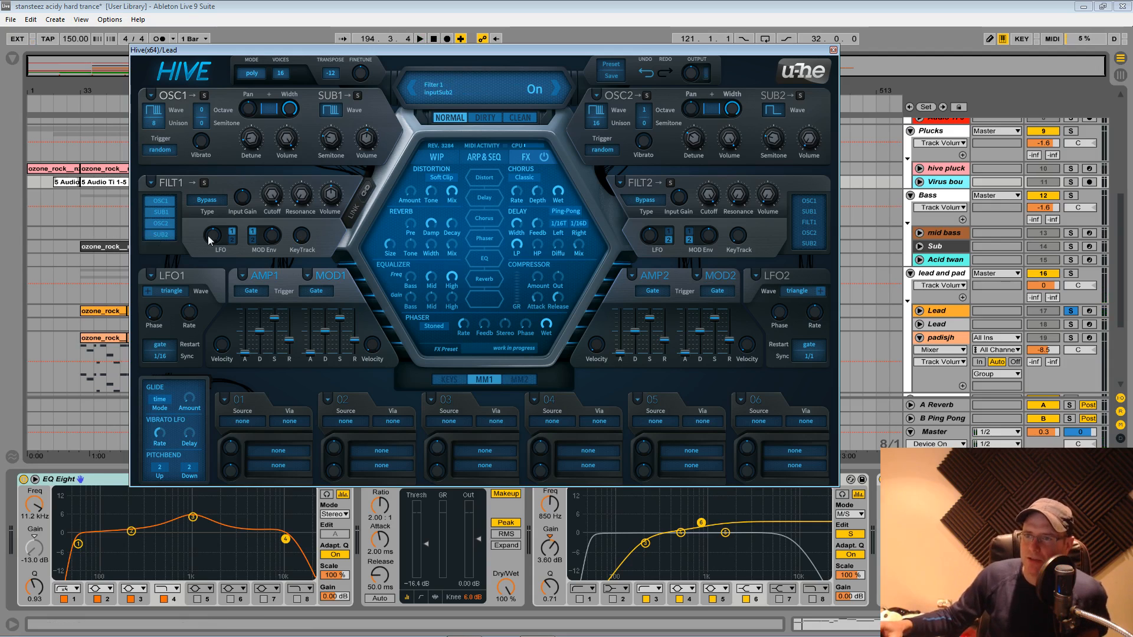
{"action": "left_click", "coordinate": [777, 117]}
{"action": "left_click", "coordinate": [806, 212]}
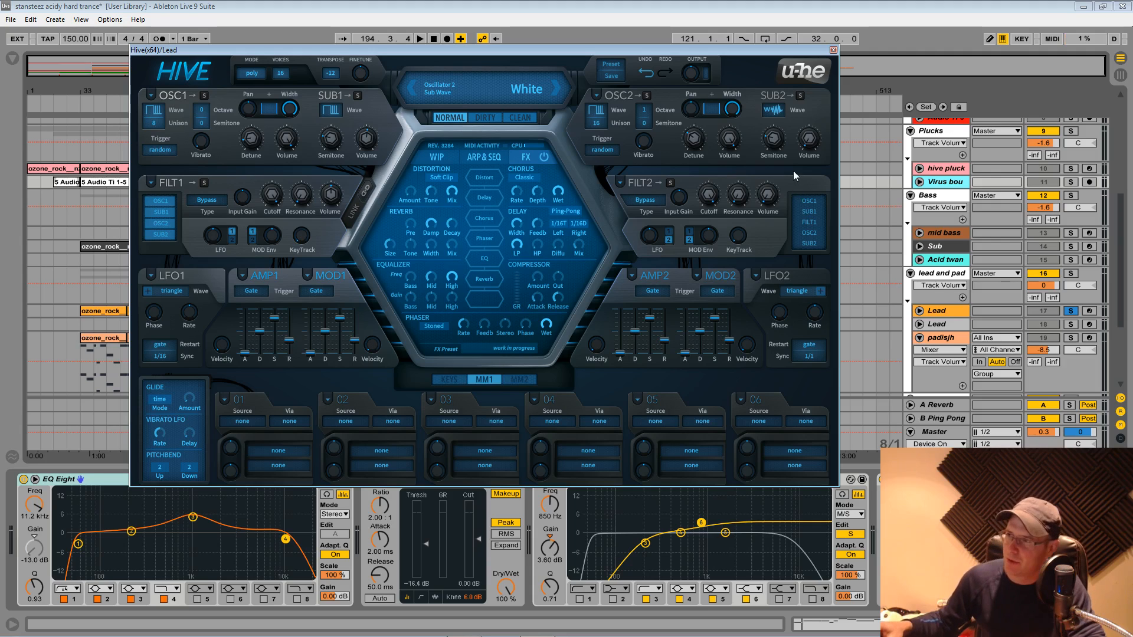
{"action": "mouse_move", "coordinate": [768, 141]}
{"action": "left_mouse_down"}
{"action": "mouse_move", "coordinate": [769, 104]}
{"action": "mouse_move", "coordinate": [780, 146]}
{"action": "left_mouse_up"}
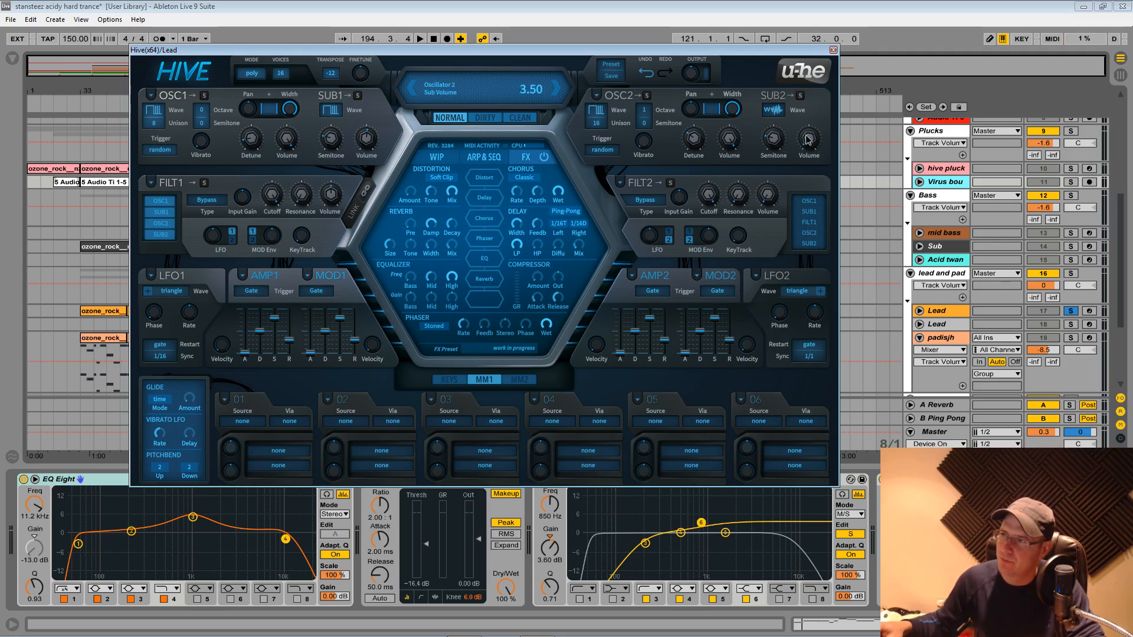
{"action": "left_click_drag", "start_coordinate": [808, 140], "coordinate": [801, 111]}
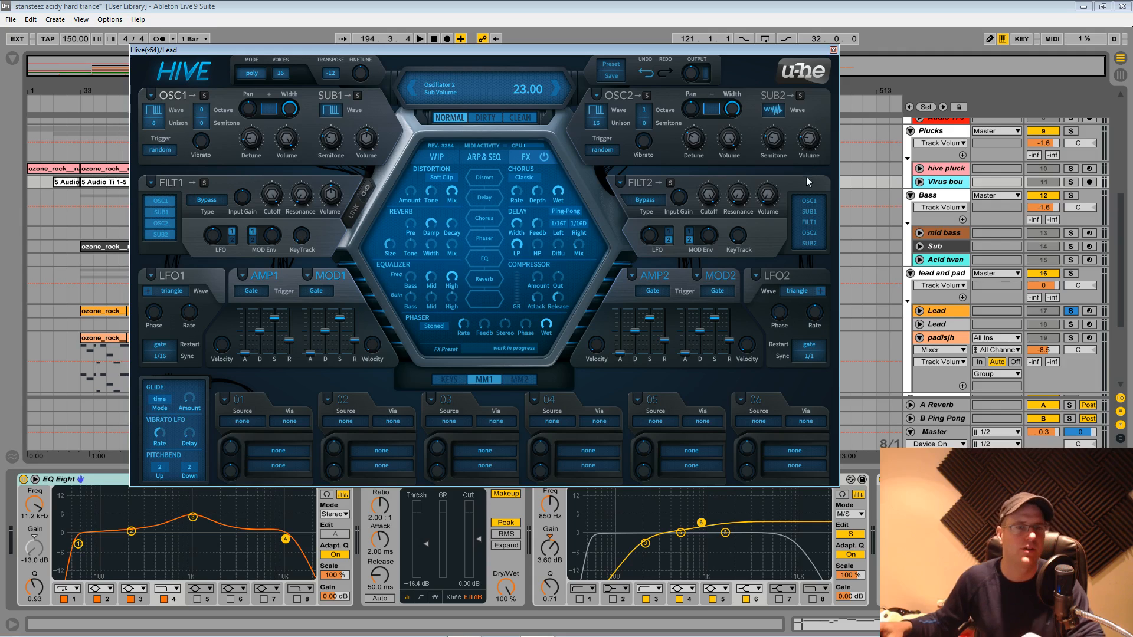
Play the lead with the noise layer and raise Hive's Output level during playback.
{"action": "key", "text": "space"}
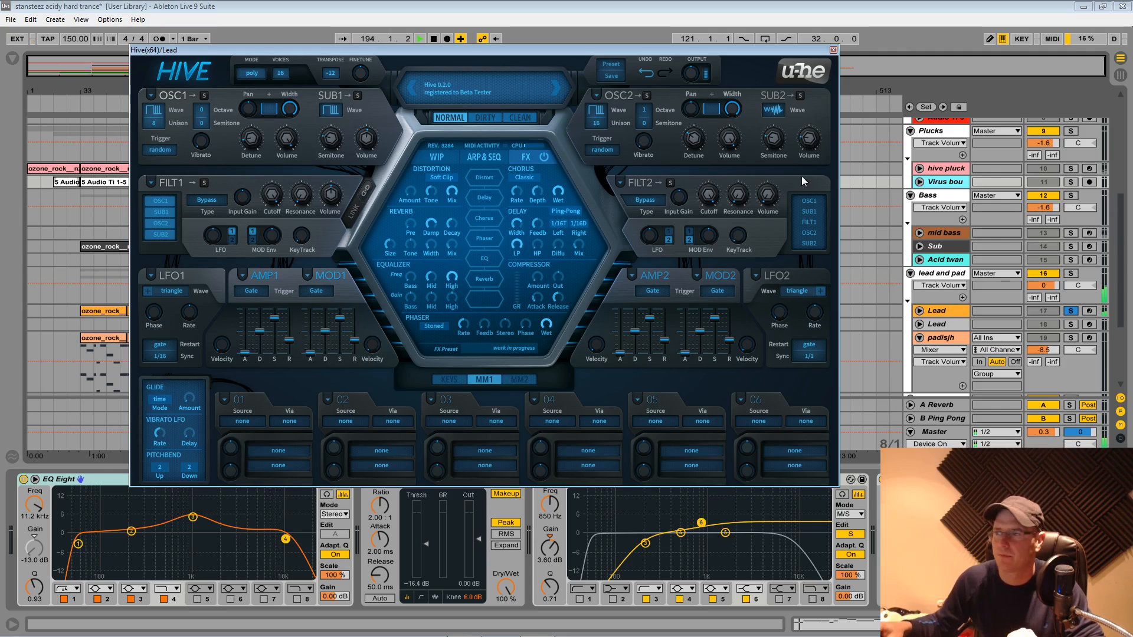
{"action": "left_click_drag", "start_coordinate": [688, 73], "coordinate": [686, 48]}
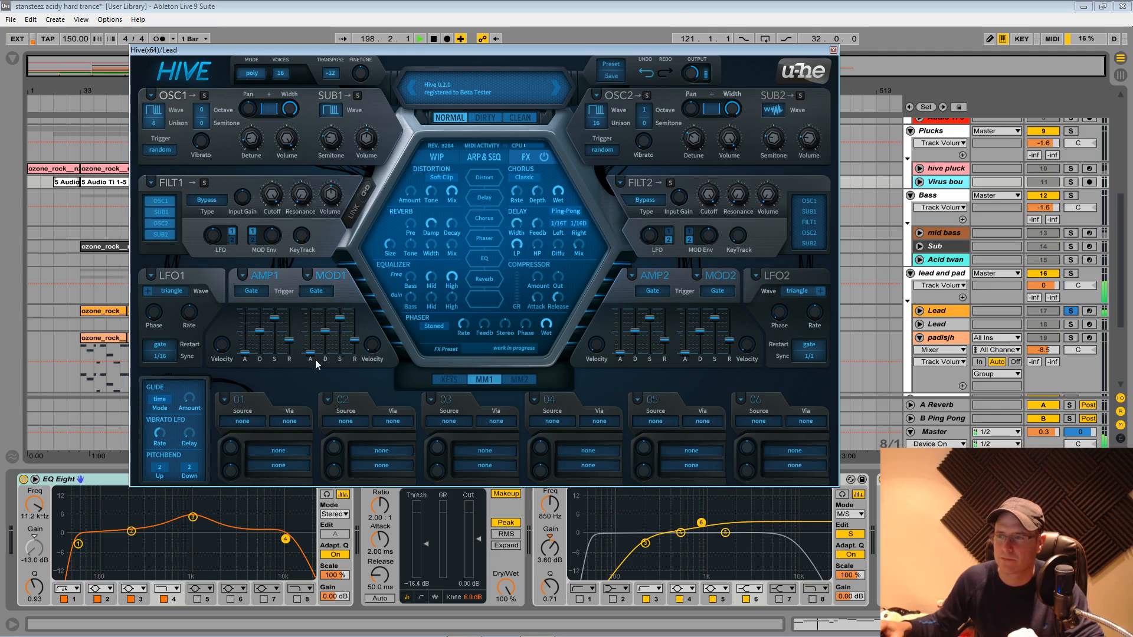
{"action": "key", "text": "space"}
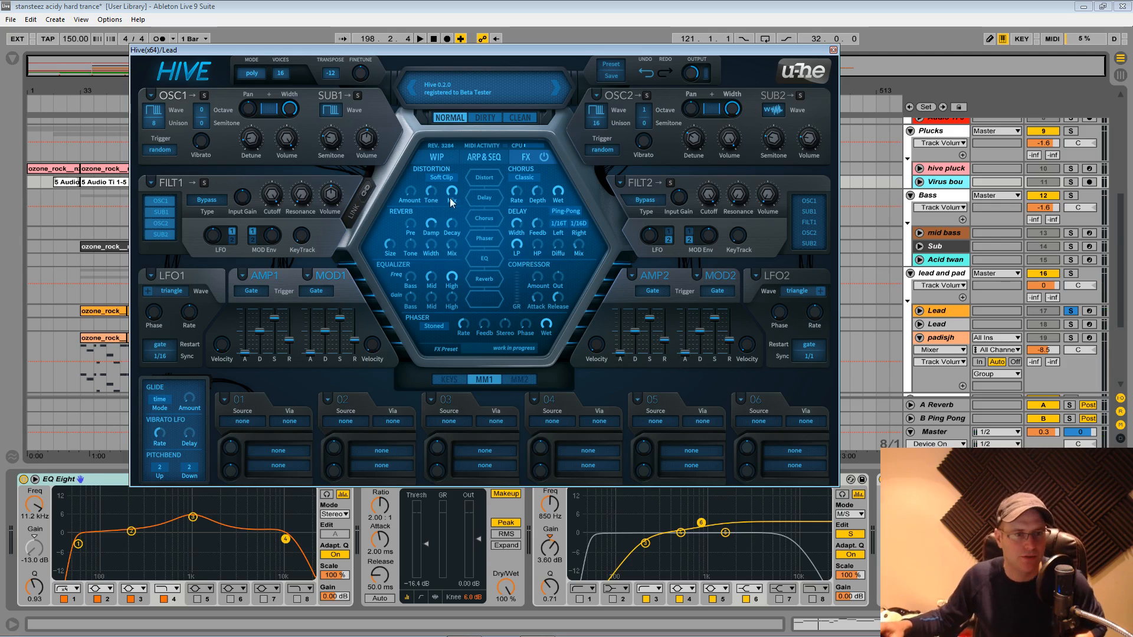
Enable the Distort effect with the Foldback type, an Amount of 10.00 and a Mix of 91.50.
{"action": "left_click", "coordinate": [488, 177]}
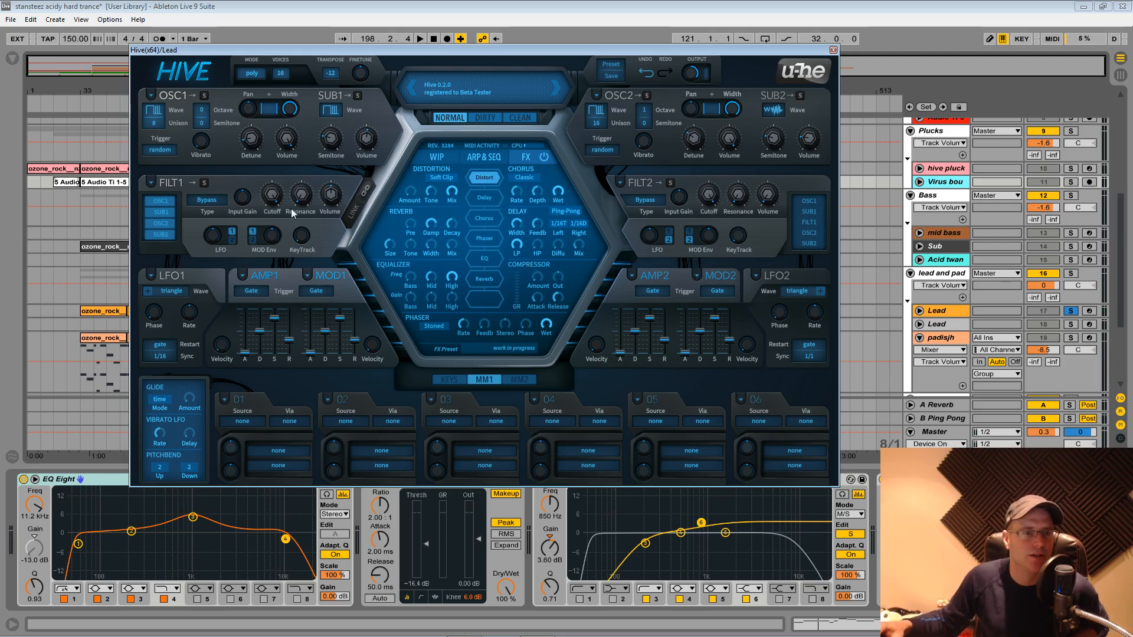
{"action": "left_click", "coordinate": [449, 178]}
{"action": "left_click", "coordinate": [463, 195]}
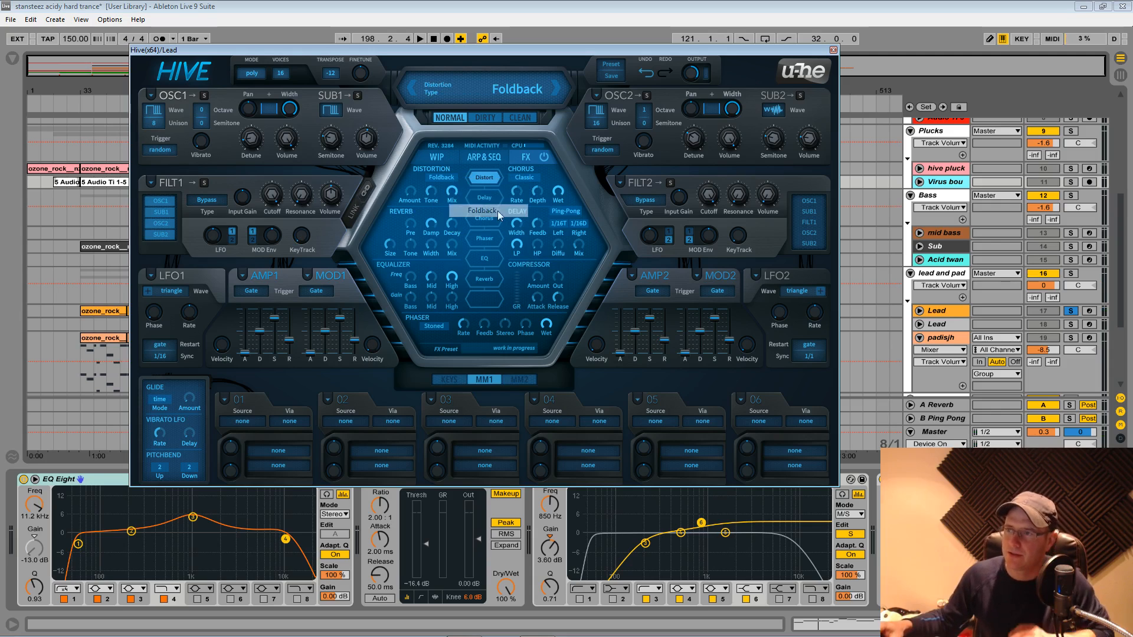
{"action": "key", "text": "space"}
{"action": "left_click_drag", "start_coordinate": [461, 197], "coordinate": [459, 248]}
{"action": "left_click_drag", "start_coordinate": [433, 188], "coordinate": [416, 170]}
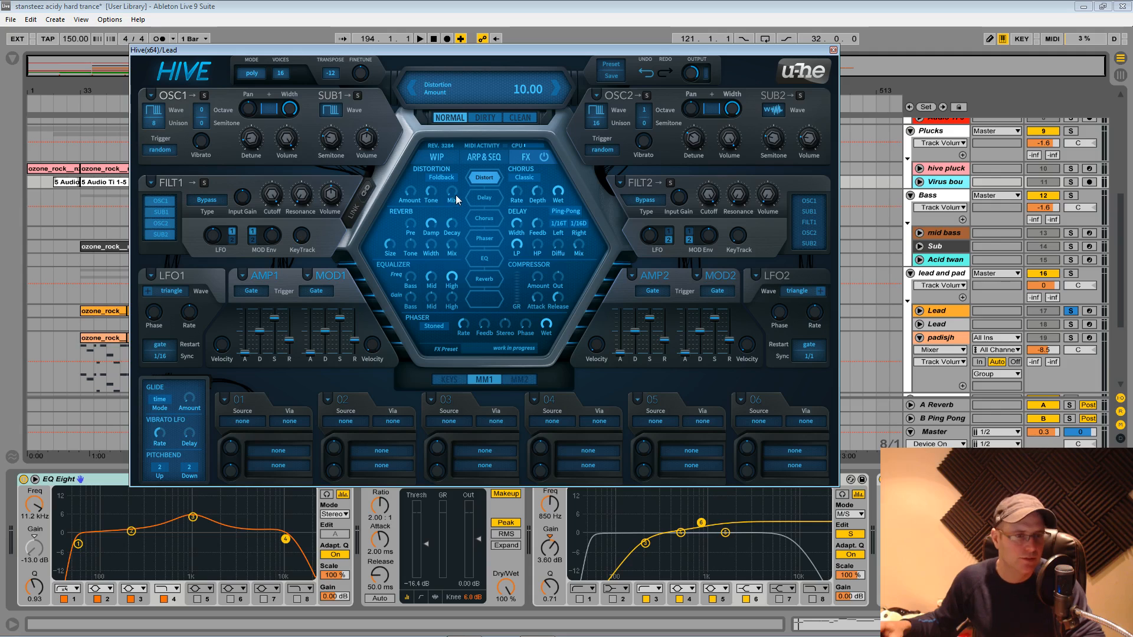
{"action": "left_click_drag", "start_coordinate": [451, 194], "coordinate": [449, 83]}
Audition the distorted lead and lower SUB2's Volume to 10.00.
{"action": "key", "text": "space"}
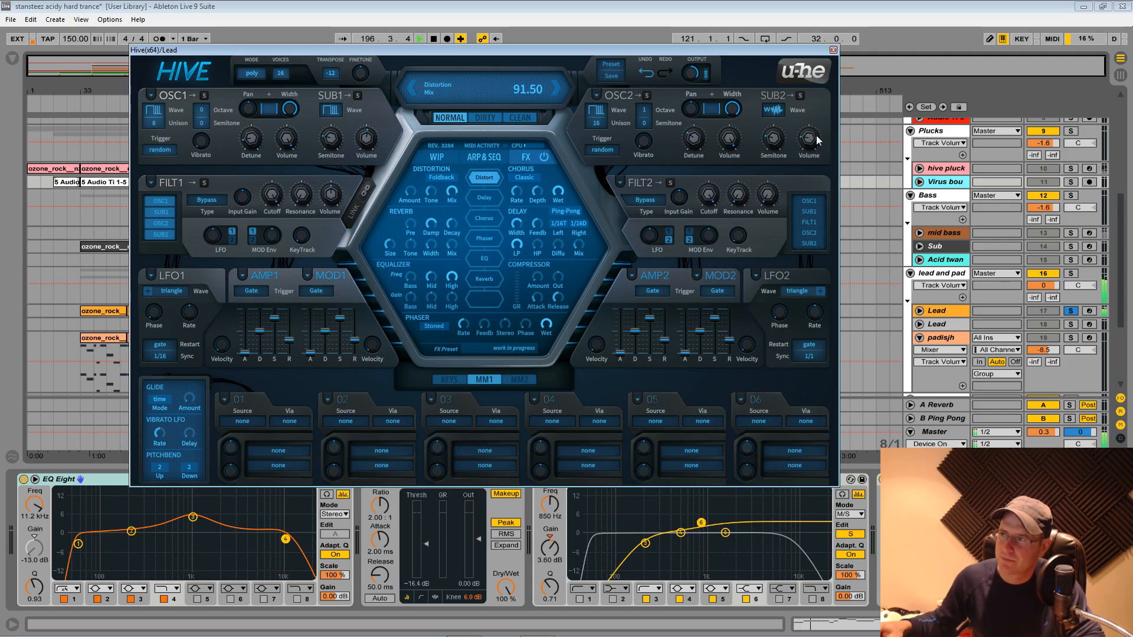
{"action": "left_click_drag", "start_coordinate": [816, 137], "coordinate": [823, 150]}
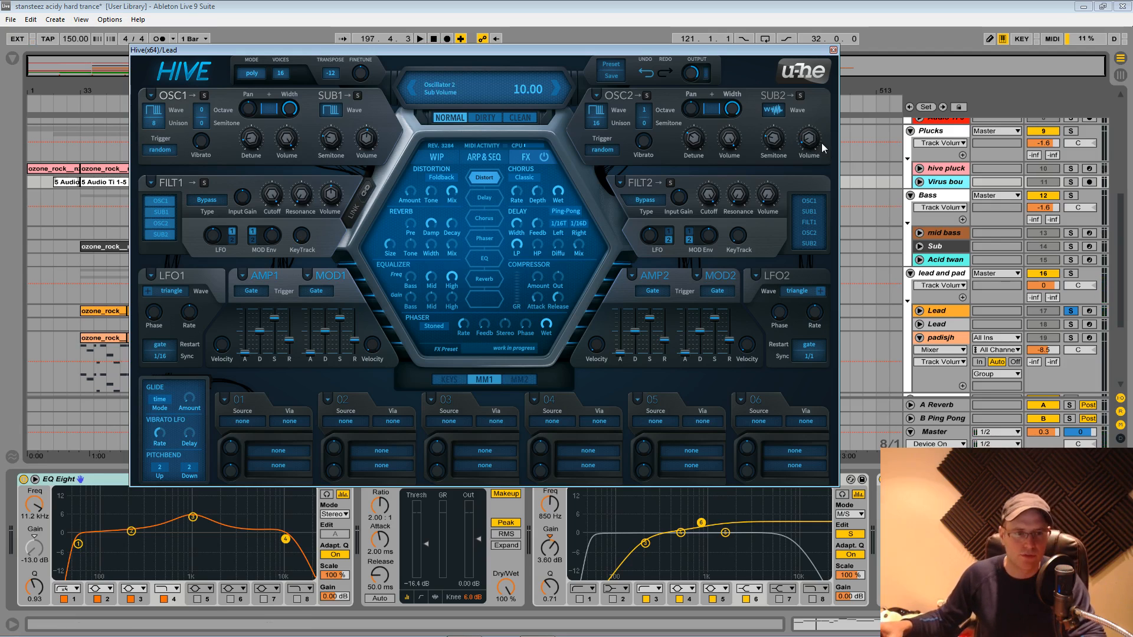
{"action": "key", "text": "space"}
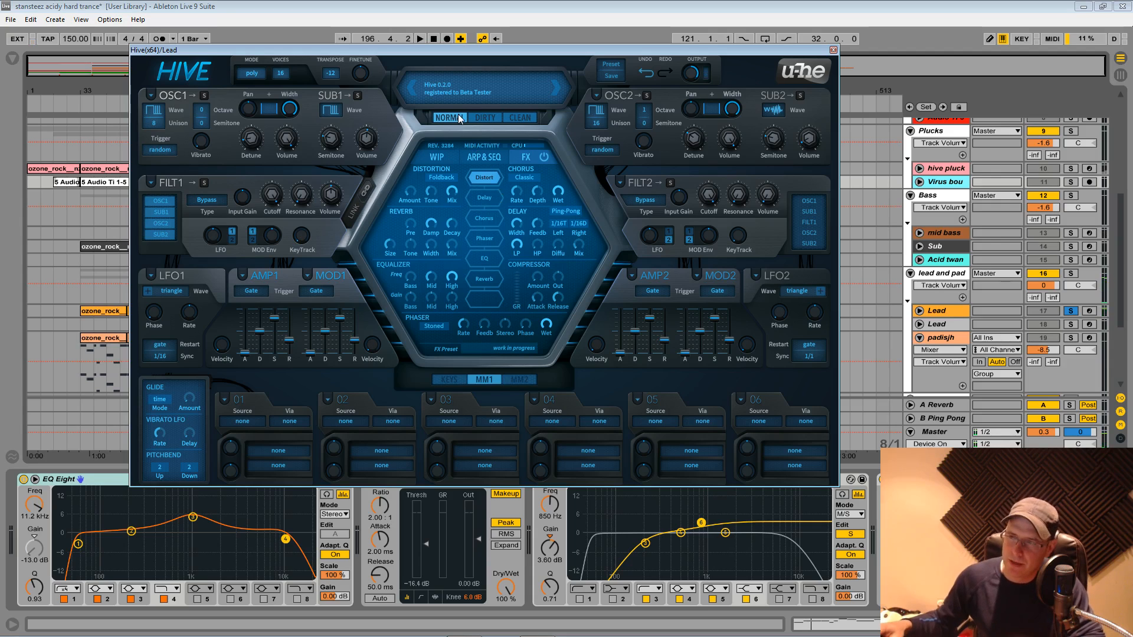
Audition the lead with the Dirty synth engine, then switch the engine to Clean.
{"action": "left_click", "coordinate": [489, 117]}
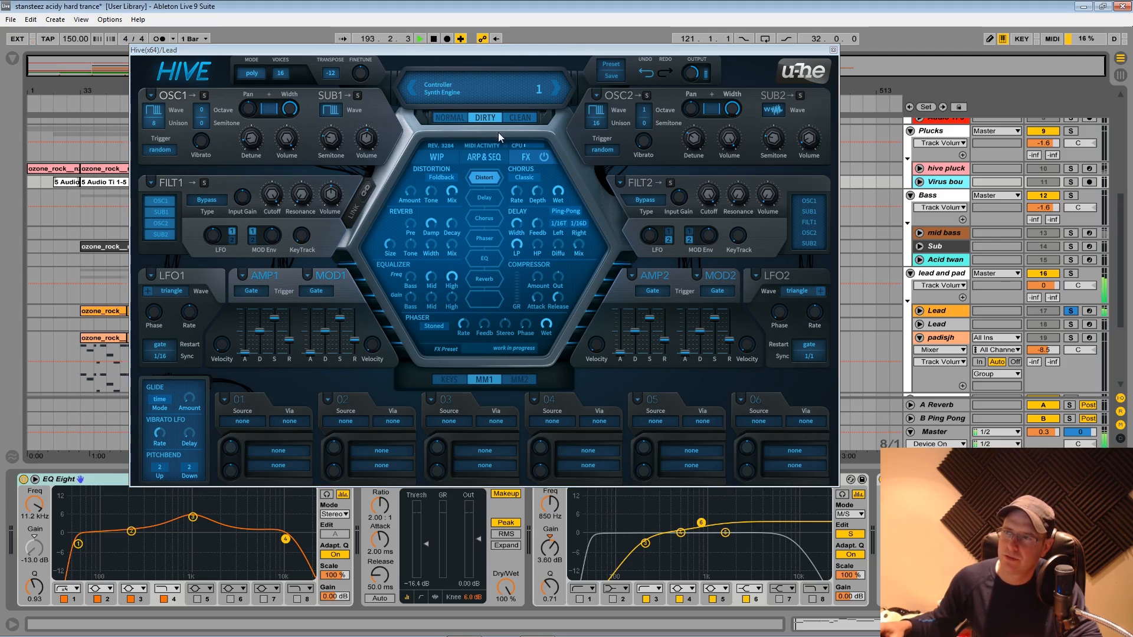
{"action": "left_click", "coordinate": [530, 119]}
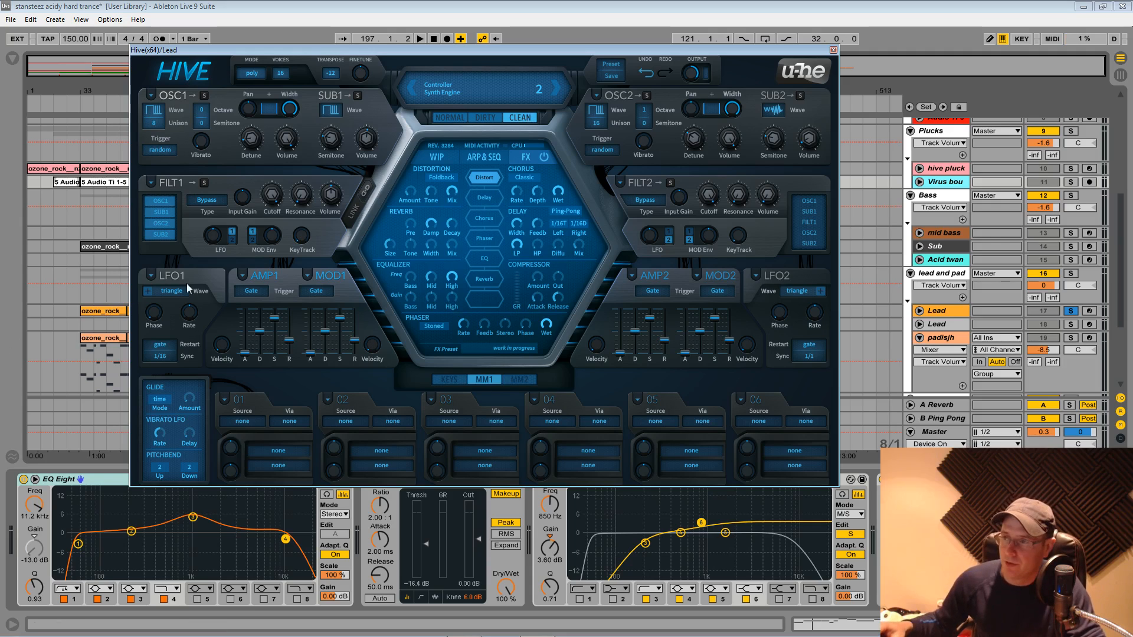
Enable the Phaser effect with the Flanged type, a Rate of 28.00 and a Stereo amount of 32.00.
{"action": "left_click", "coordinate": [489, 242]}
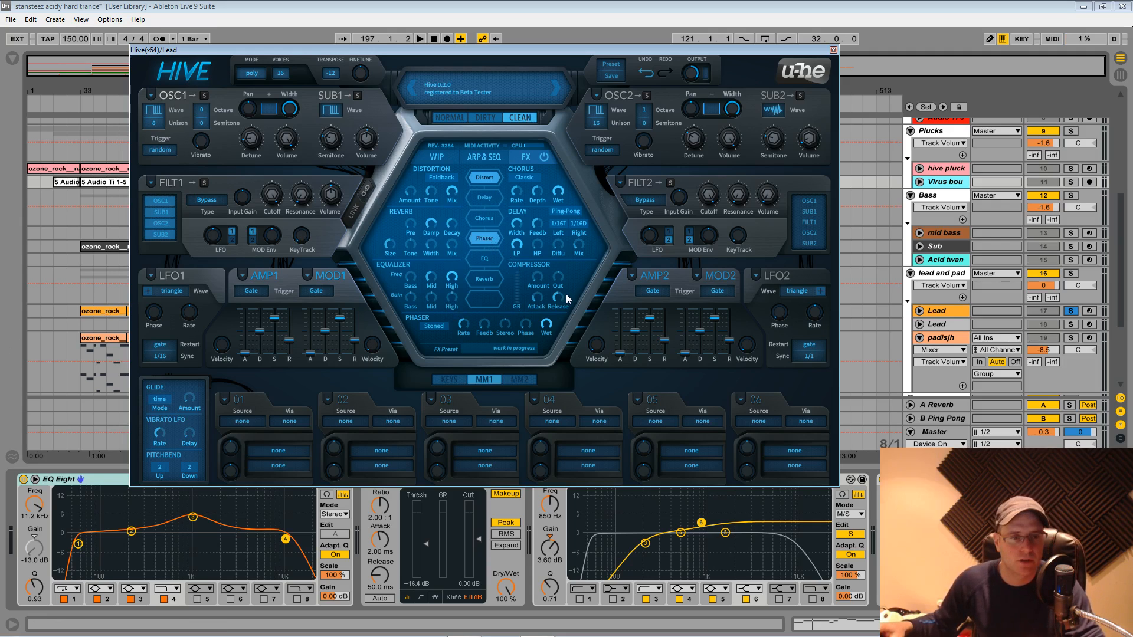
{"action": "left_click", "coordinate": [446, 331]}
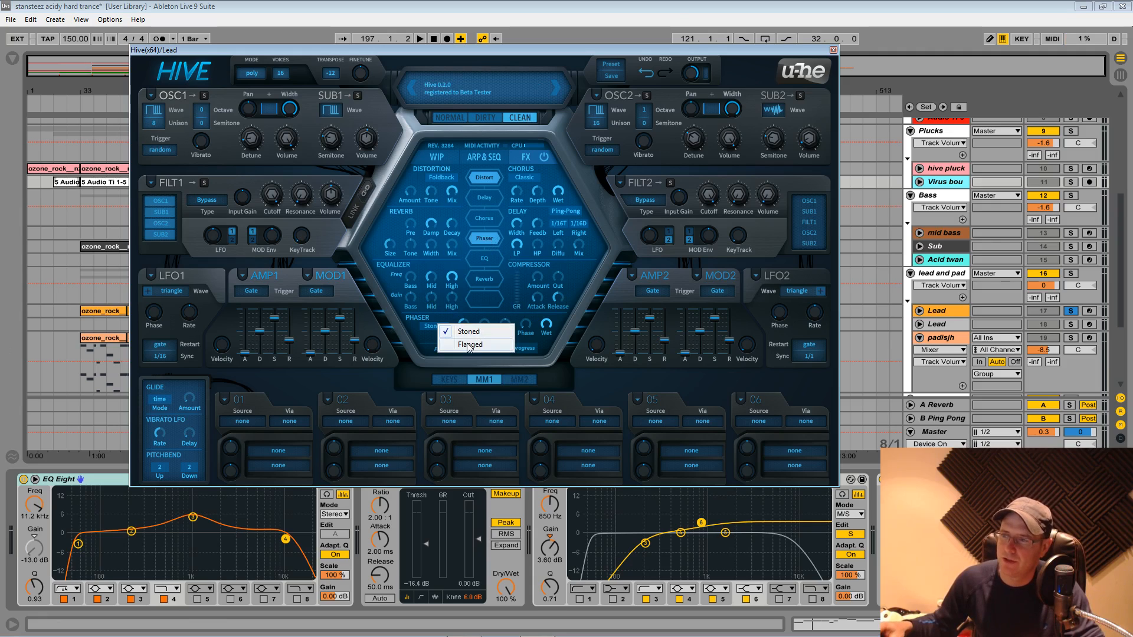
{"action": "left_click", "coordinate": [513, 345]}
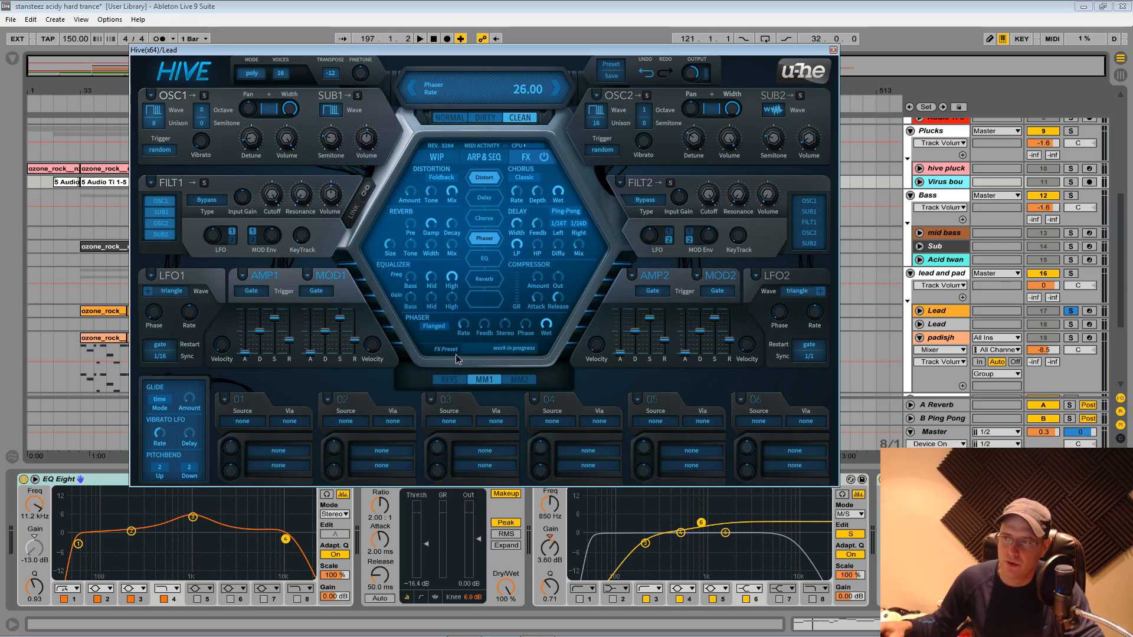
{"action": "left_click_drag", "start_coordinate": [458, 365], "coordinate": [456, 356]}
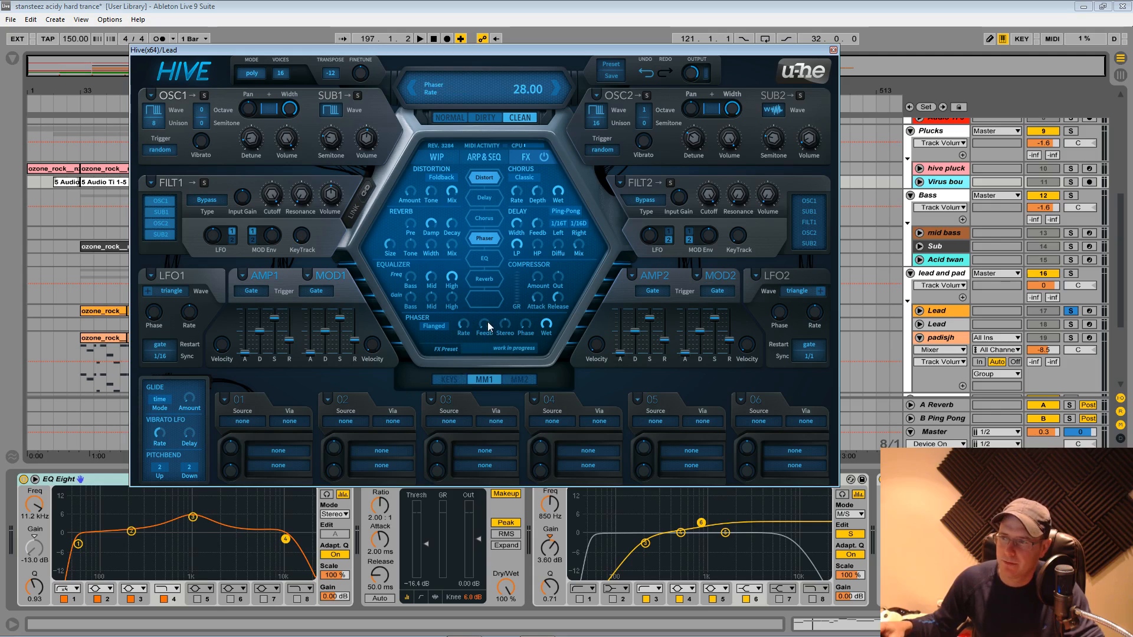
{"action": "left_click_drag", "start_coordinate": [487, 323], "coordinate": [501, 295]}
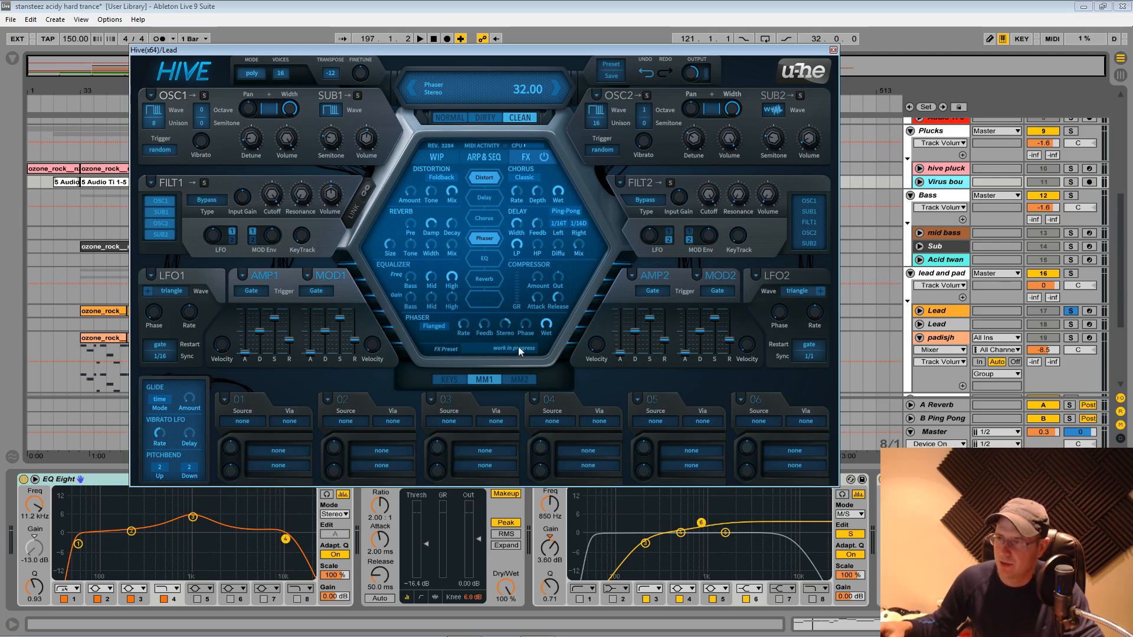
Lower the Phaser's Wet level to 0.00, play the lead and raise Wet again during playback.
{"action": "left_click_drag", "start_coordinate": [550, 325], "coordinate": [587, 531]}
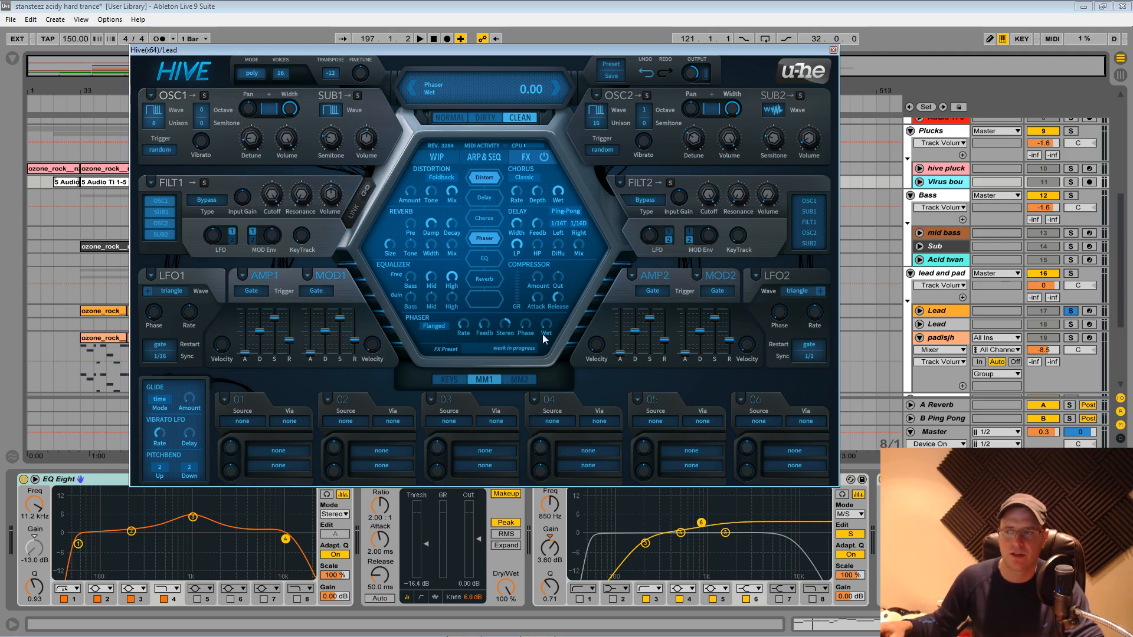
{"action": "key", "text": "space"}
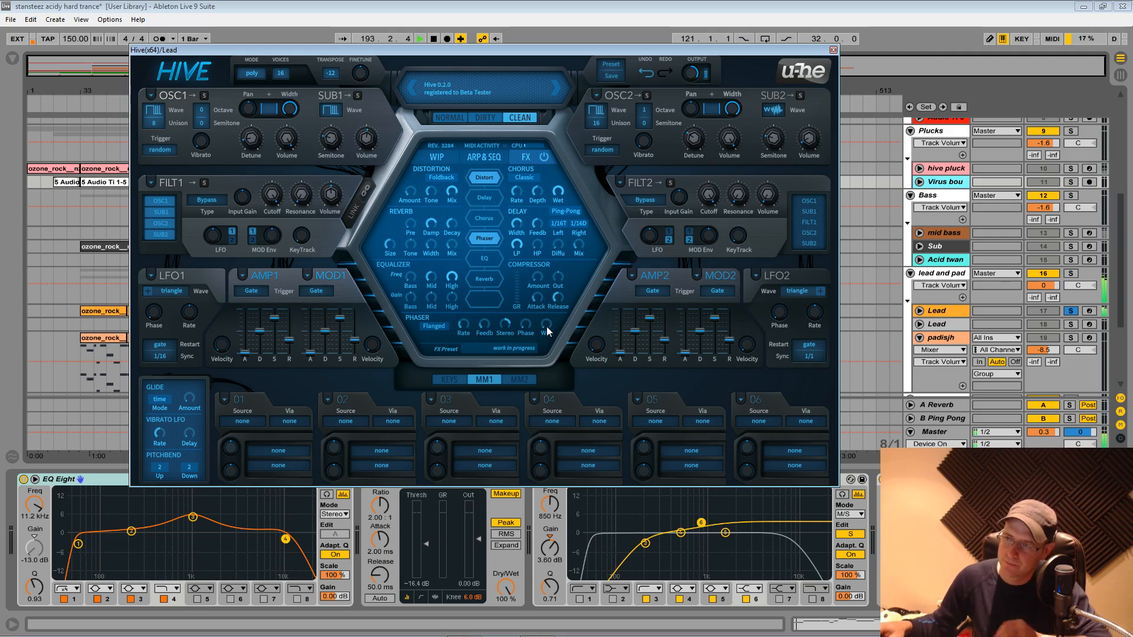
{"action": "left_click_drag", "start_coordinate": [546, 328], "coordinate": [561, 250]}
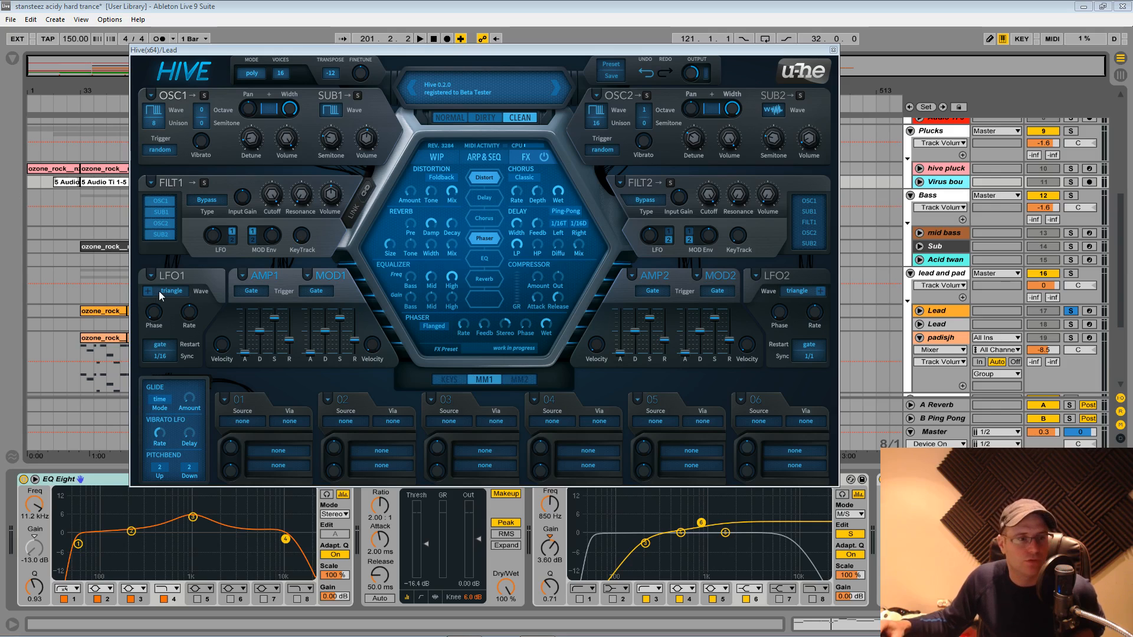
Set LFO1's Sync rate to 4/1 with gate restart.
{"action": "left_click_drag", "start_coordinate": [155, 317], "coordinate": [147, 287]}
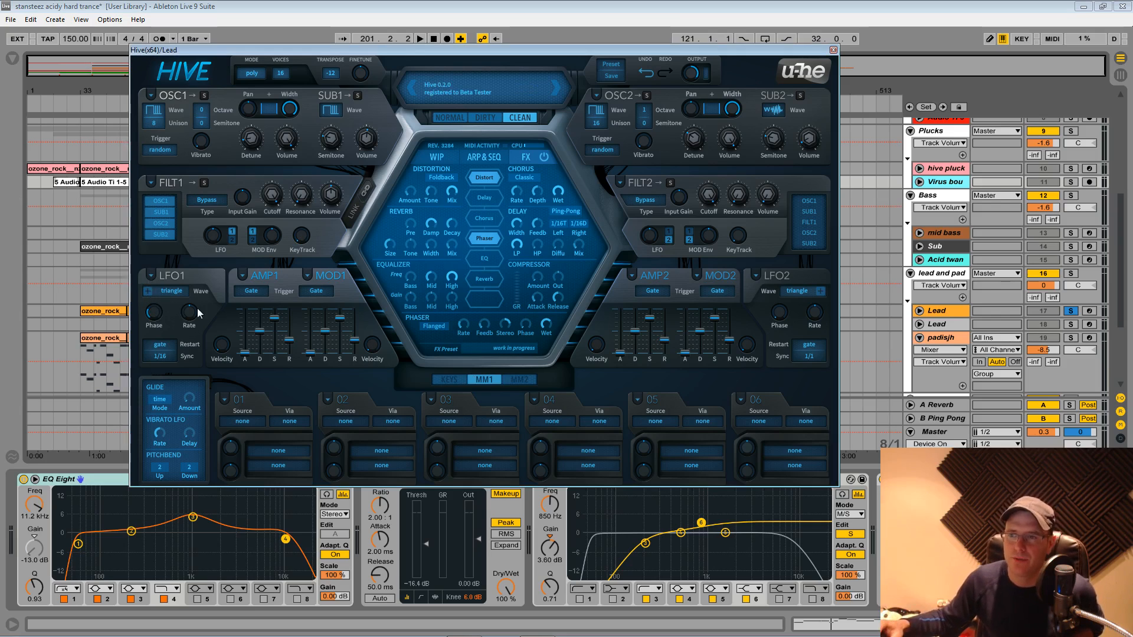
{"action": "left_click", "coordinate": [167, 347]}
{"action": "left_click", "coordinate": [161, 357]}
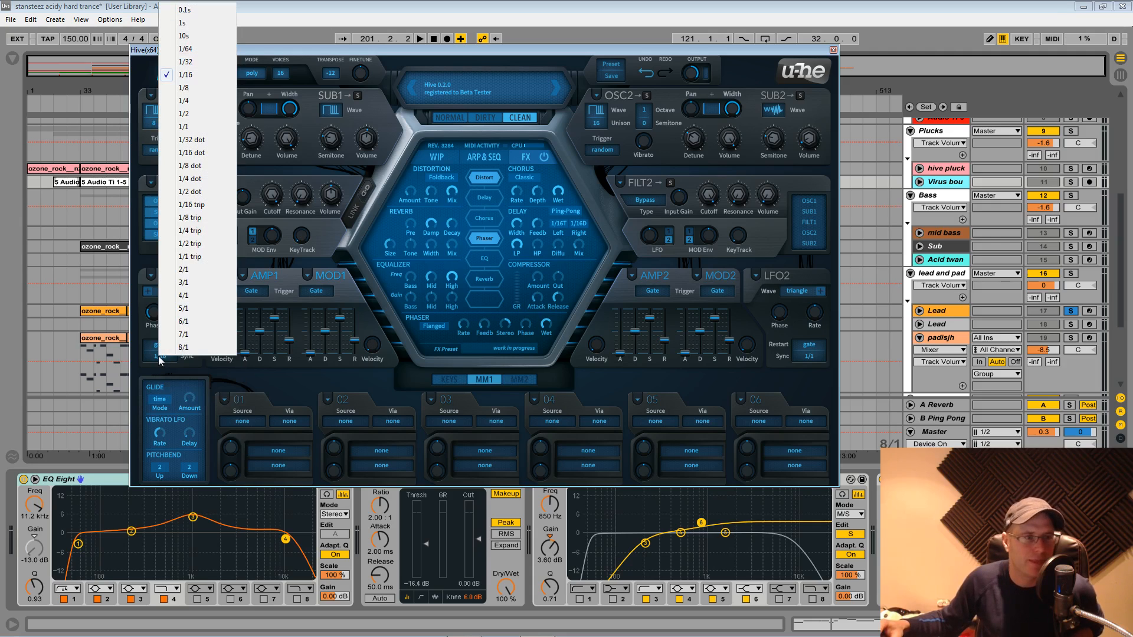
{"action": "left_click", "coordinate": [184, 295]}
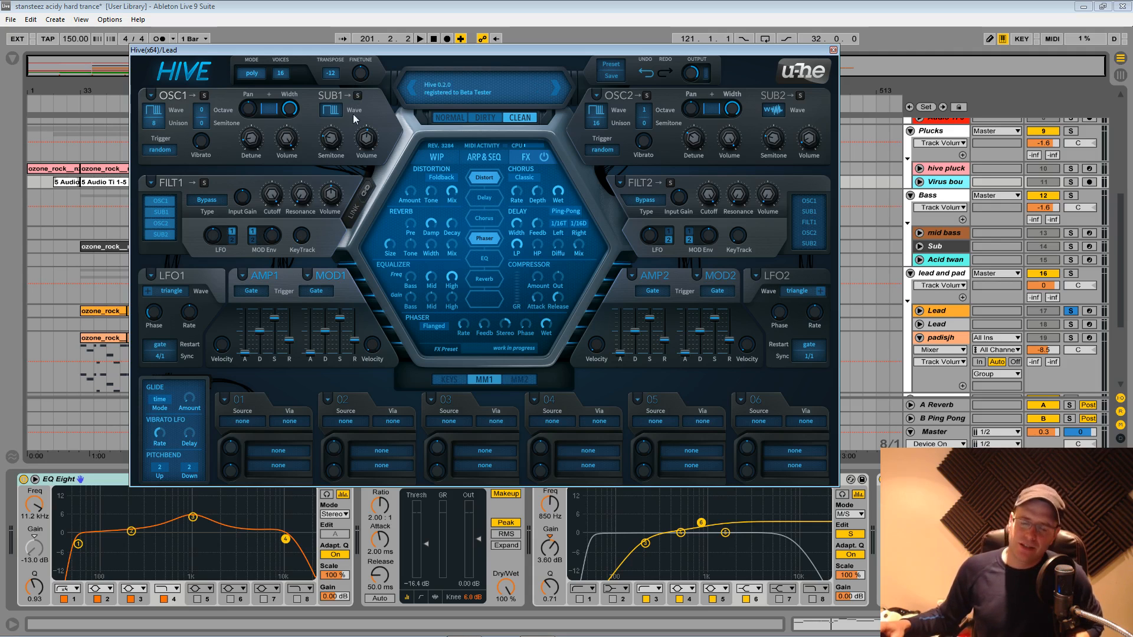
Move the Hive window down to clear the arrangement overview and assign LFO1 as the source of modulation slot 1.
{"action": "left_click_drag", "start_coordinate": [428, 52], "coordinate": [410, 116]}
{"action": "left_click_drag", "start_coordinate": [412, 110], "coordinate": [415, 99]}
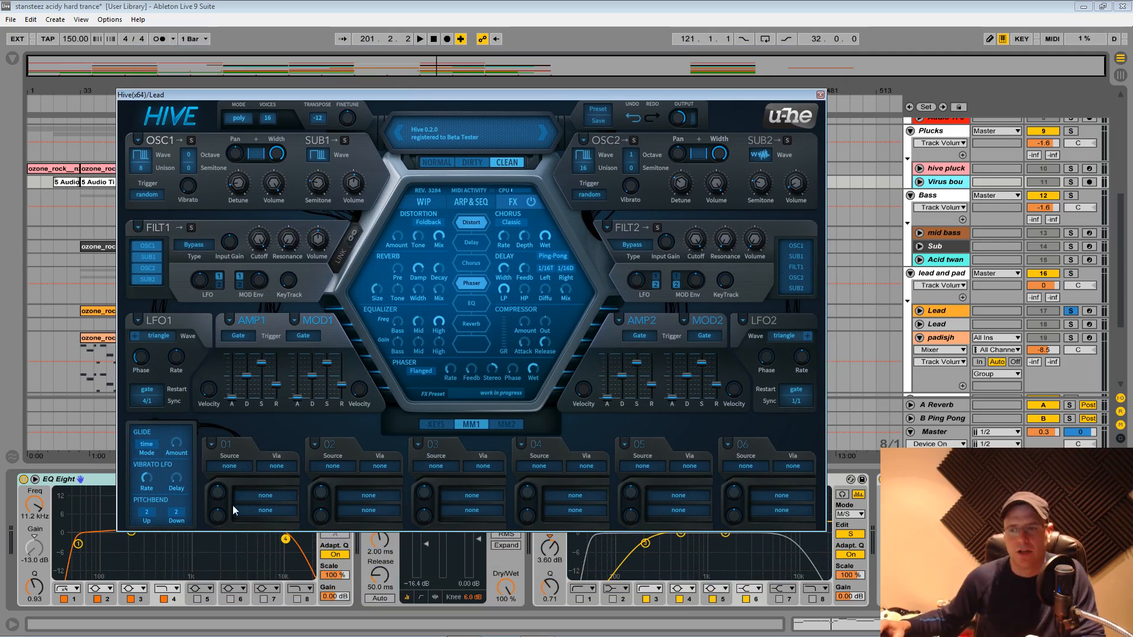
{"action": "left_click", "coordinate": [230, 466]}
{"action": "left_click", "coordinate": [283, 239]}
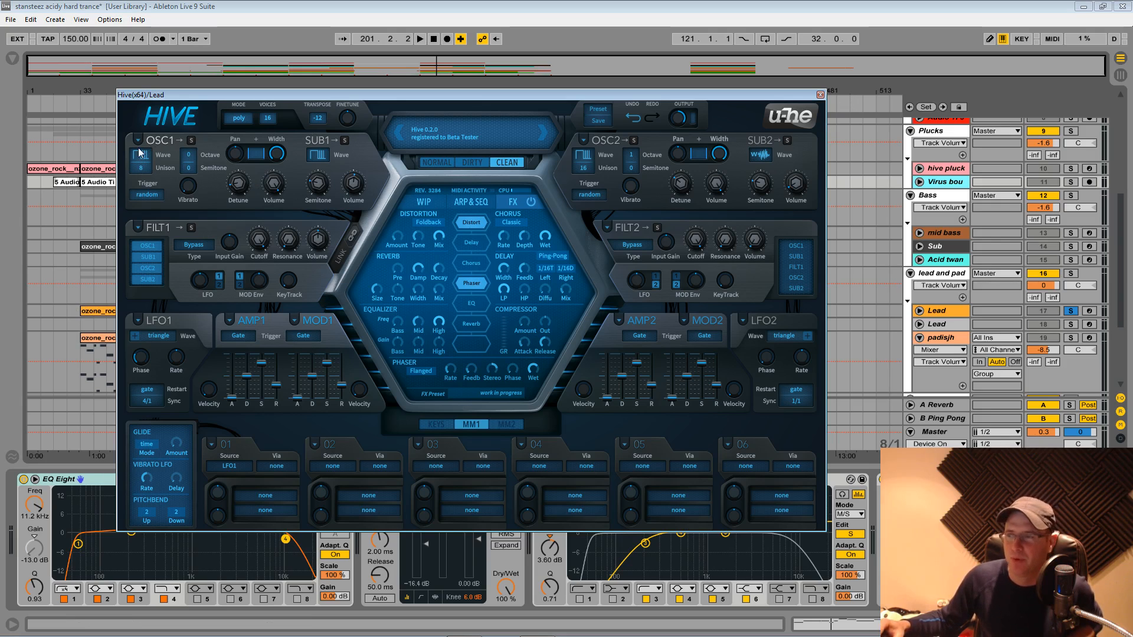
Target Osc1 PulseWidth and Osc2 PulseWidth in modulation slot 1, raise both depths and set Depth2 to 62.00.
{"action": "left_click_drag", "start_coordinate": [265, 496], "coordinate": [139, 158]}
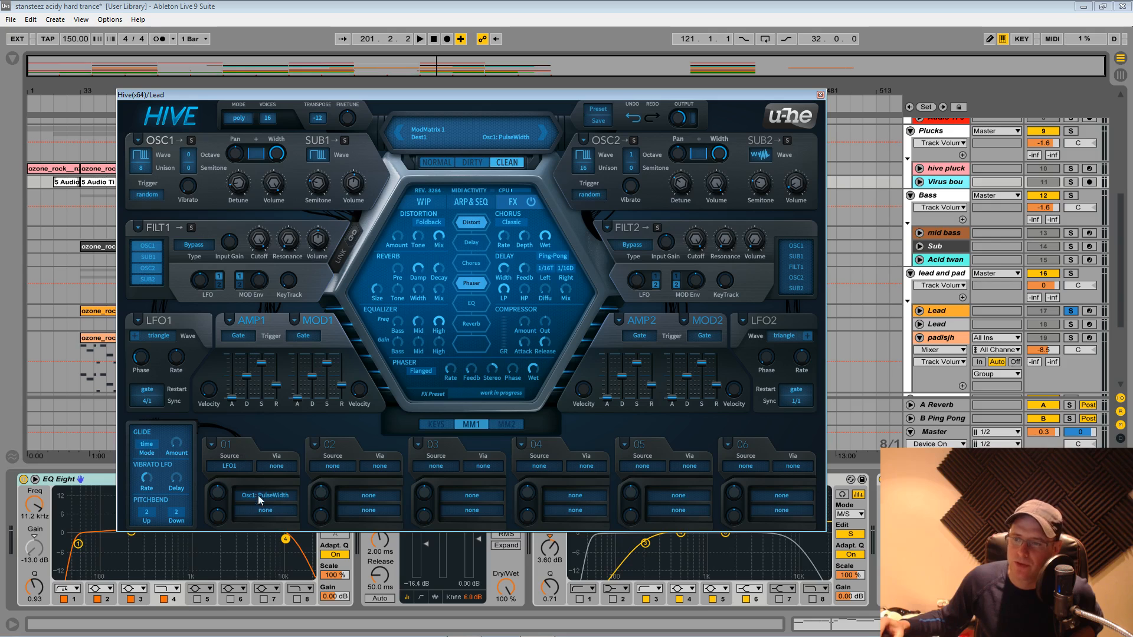
{"action": "left_click_drag", "start_coordinate": [266, 496], "coordinate": [590, 156]}
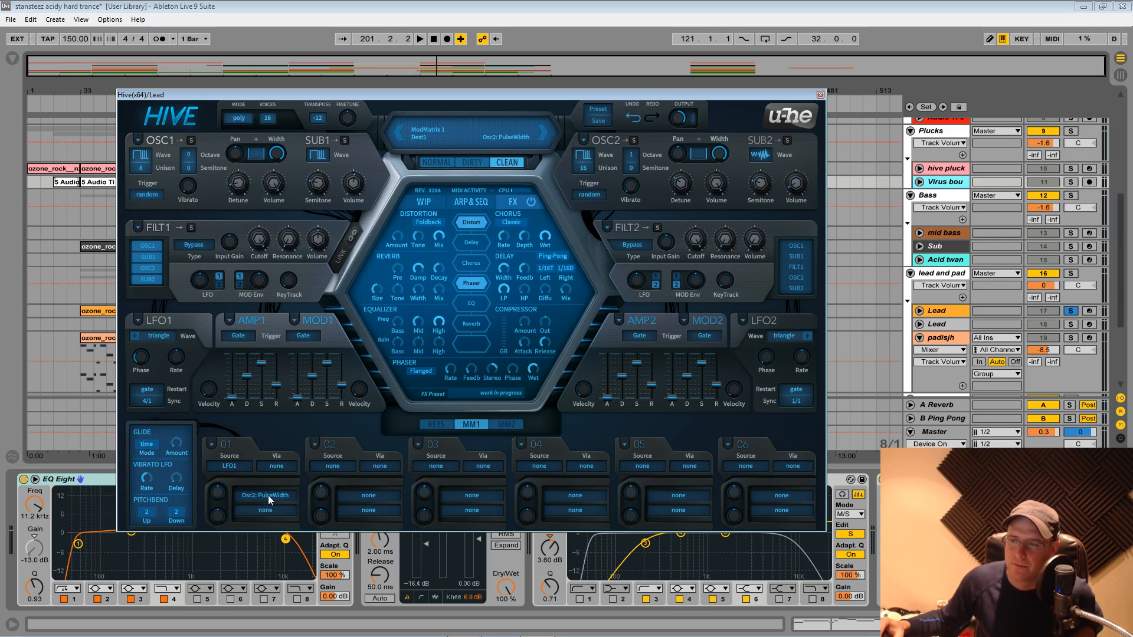
{"action": "left_click_drag", "start_coordinate": [268, 495], "coordinate": [139, 157]}
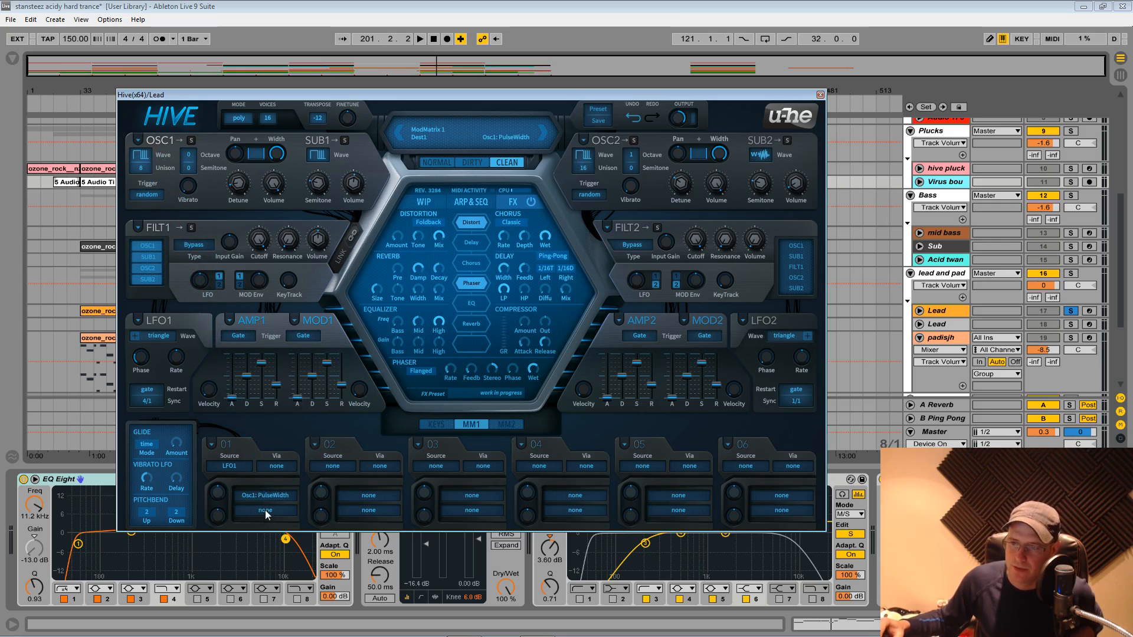
{"action": "left_click_drag", "start_coordinate": [266, 511], "coordinate": [585, 154]}
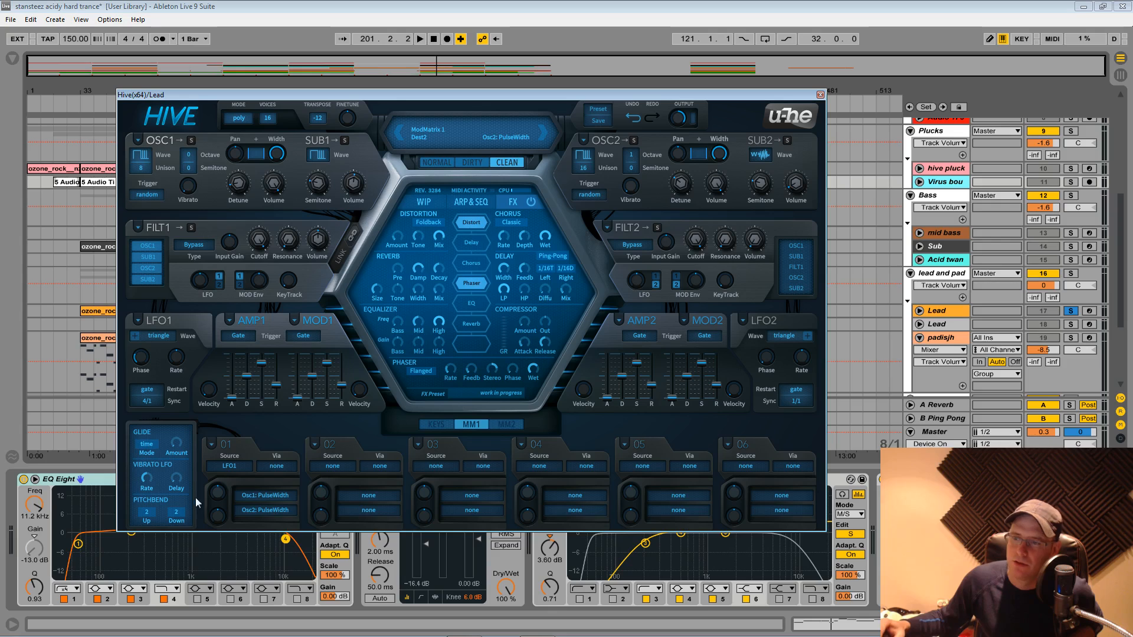
{"action": "mouse_move", "coordinate": [217, 501]}
{"action": "left_mouse_down"}
{"action": "mouse_move", "coordinate": [213, 540]}
{"action": "mouse_move", "coordinate": [222, 486]}
{"action": "mouse_move", "coordinate": [223, 506]}
{"action": "left_mouse_up"}
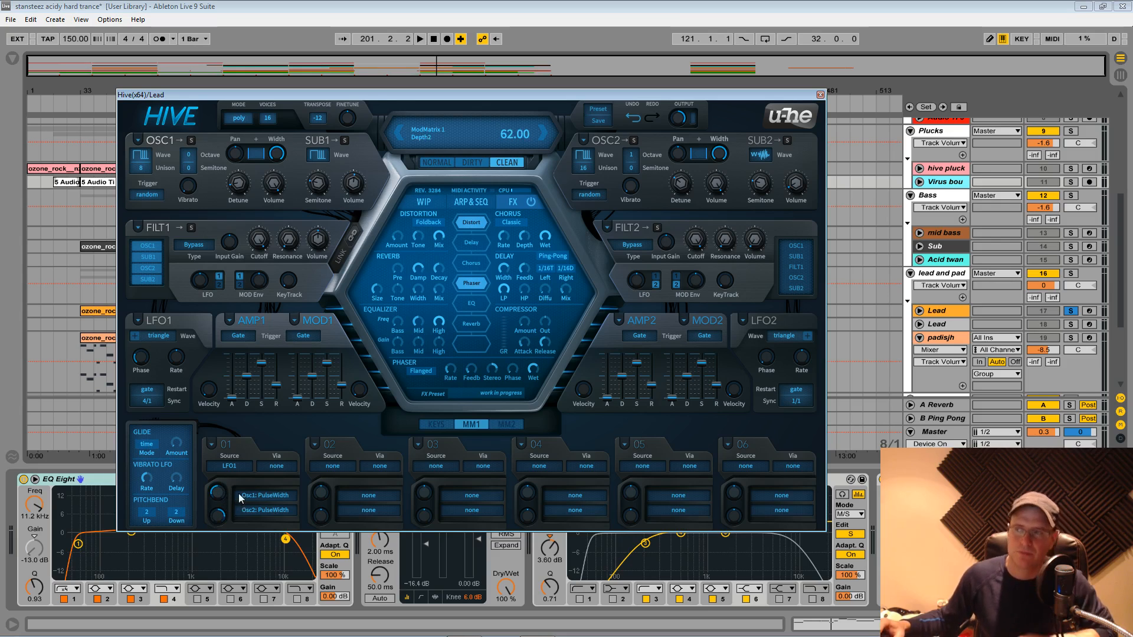
Audition the pulse-width modulation and set LFO1's Sync rate to 2/1.
{"action": "key", "text": "space"}
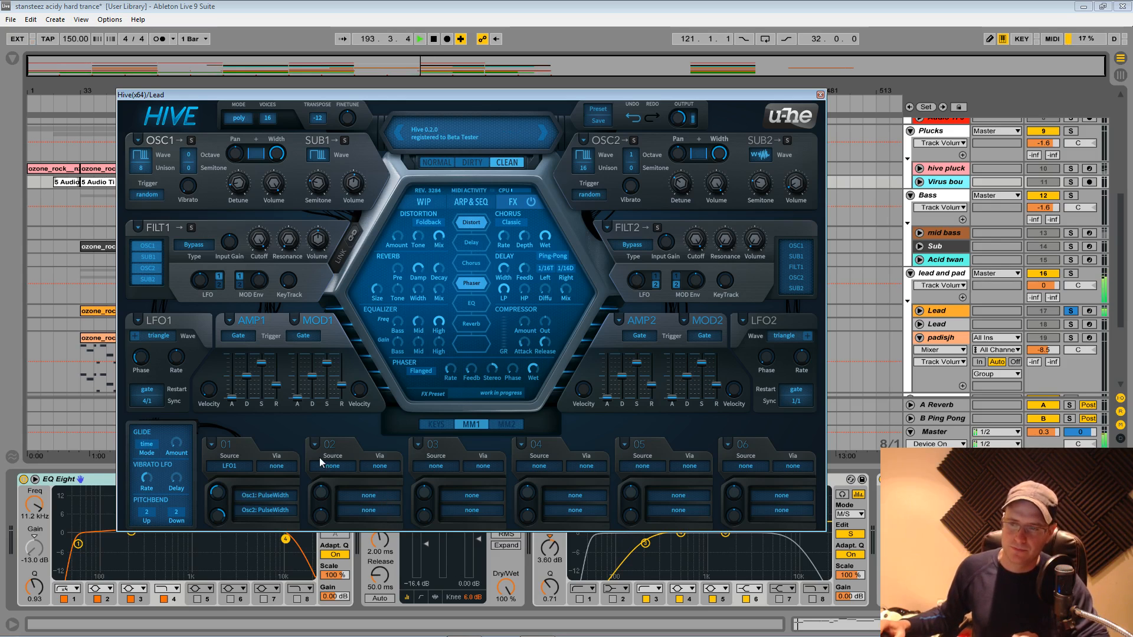
{"action": "left_click", "coordinate": [157, 404]}
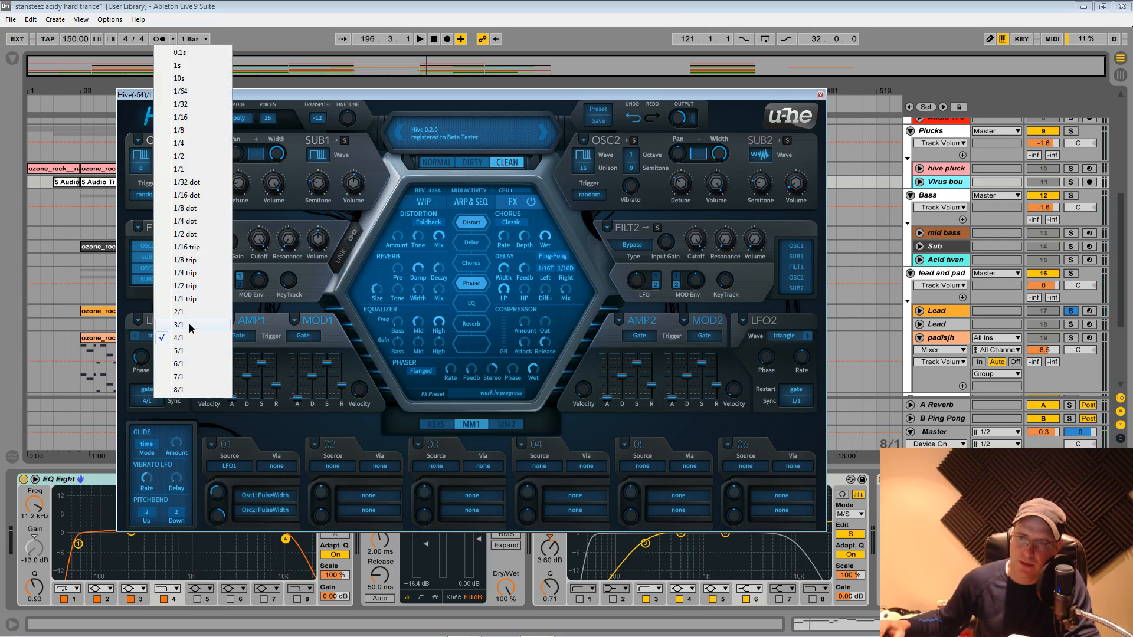
{"action": "left_click", "coordinate": [179, 311]}
Play the lead while setting Mod Envelope 1's Sustain to 0.00 and Release to 10.00, and stop playback.
{"action": "key", "text": "space"}
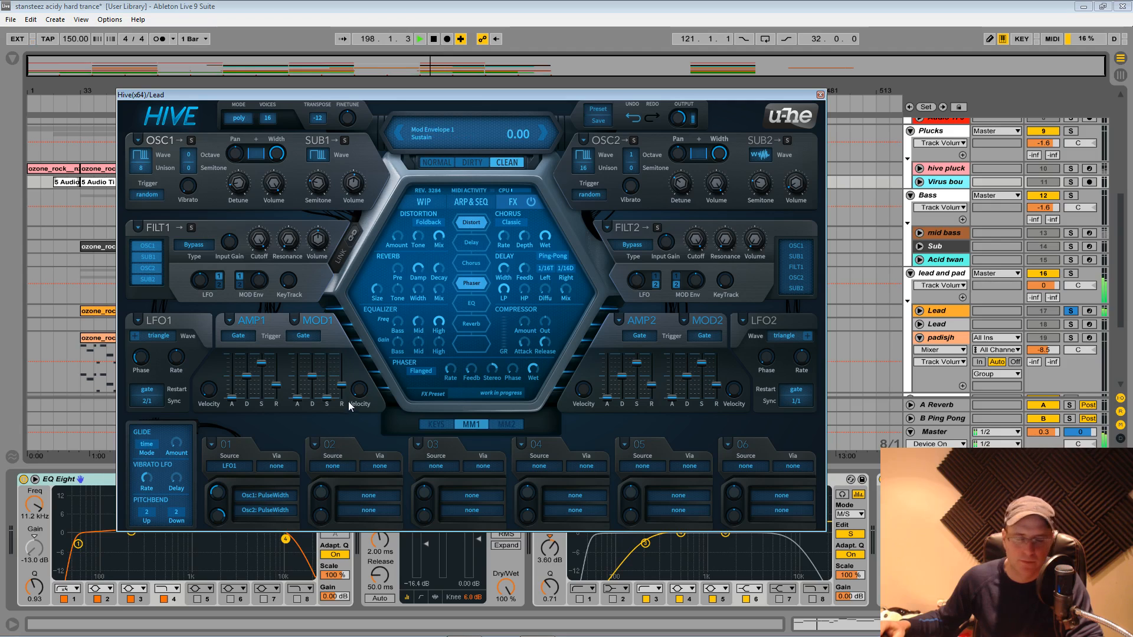
{"action": "left_click_drag", "start_coordinate": [340, 385], "coordinate": [348, 400]}
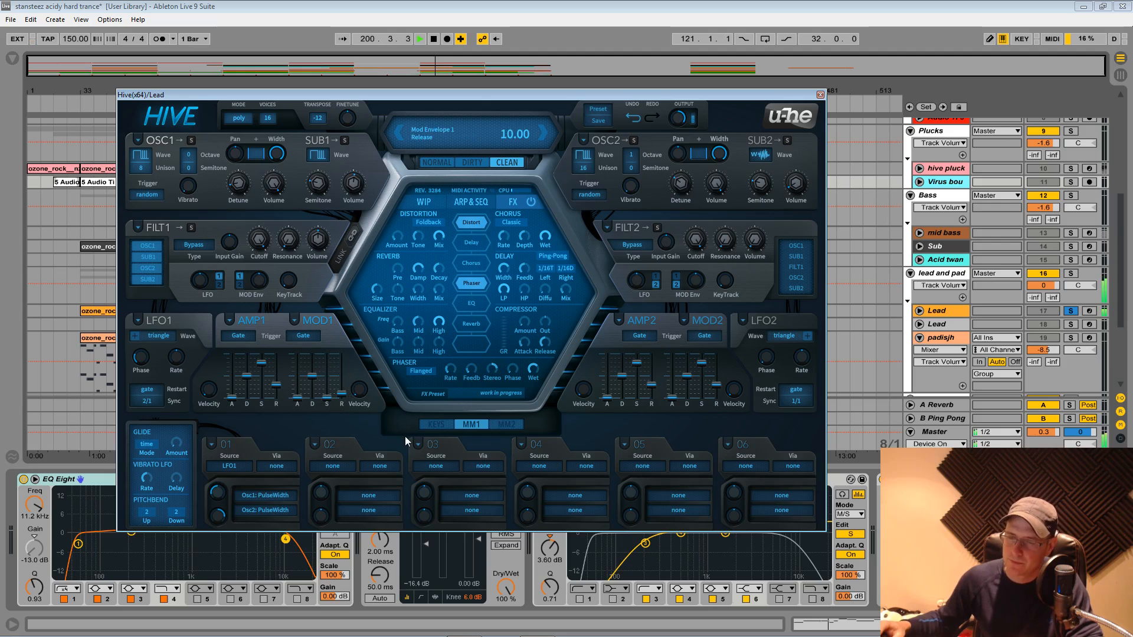
{"action": "key", "text": "space"}
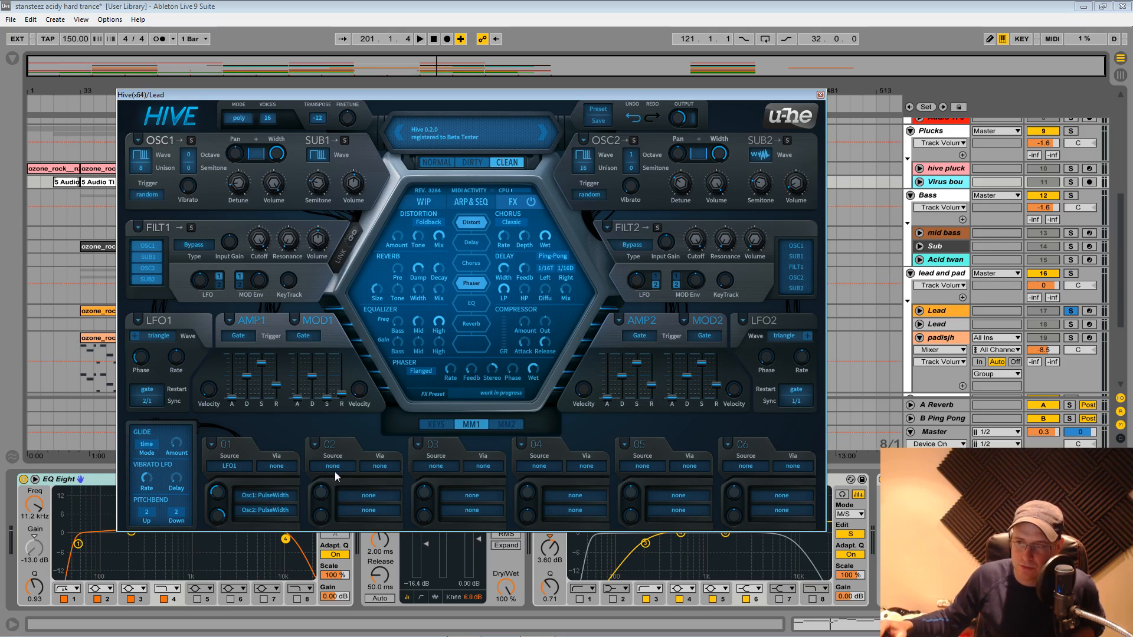
Assign Mod1 as the source of modulation slot 2, target Osc1 PulseWidth and raise its depth.
{"action": "left_click", "coordinate": [313, 445]}
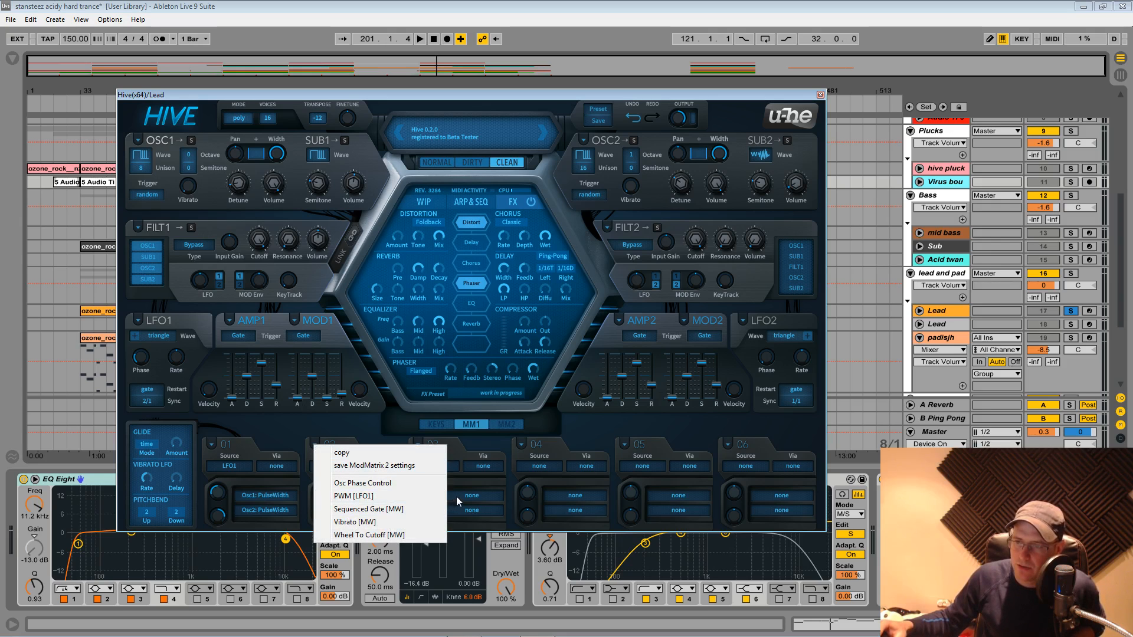
{"action": "right_click", "coordinate": [542, 444]}
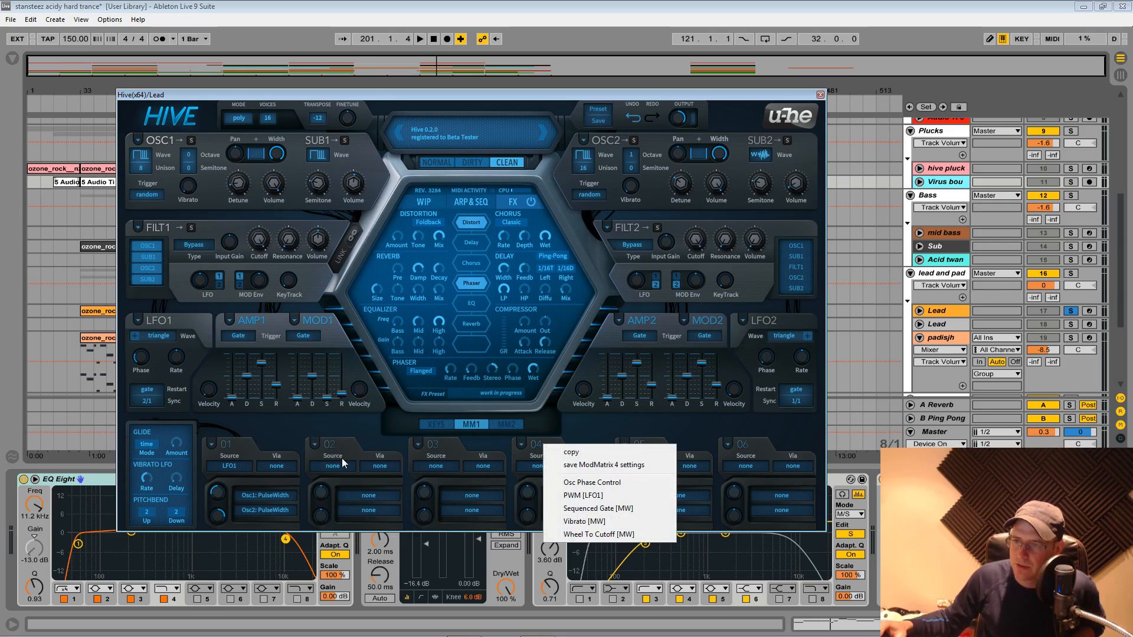
{"action": "right_click", "coordinate": [348, 450]}
{"action": "left_click", "coordinate": [331, 467]}
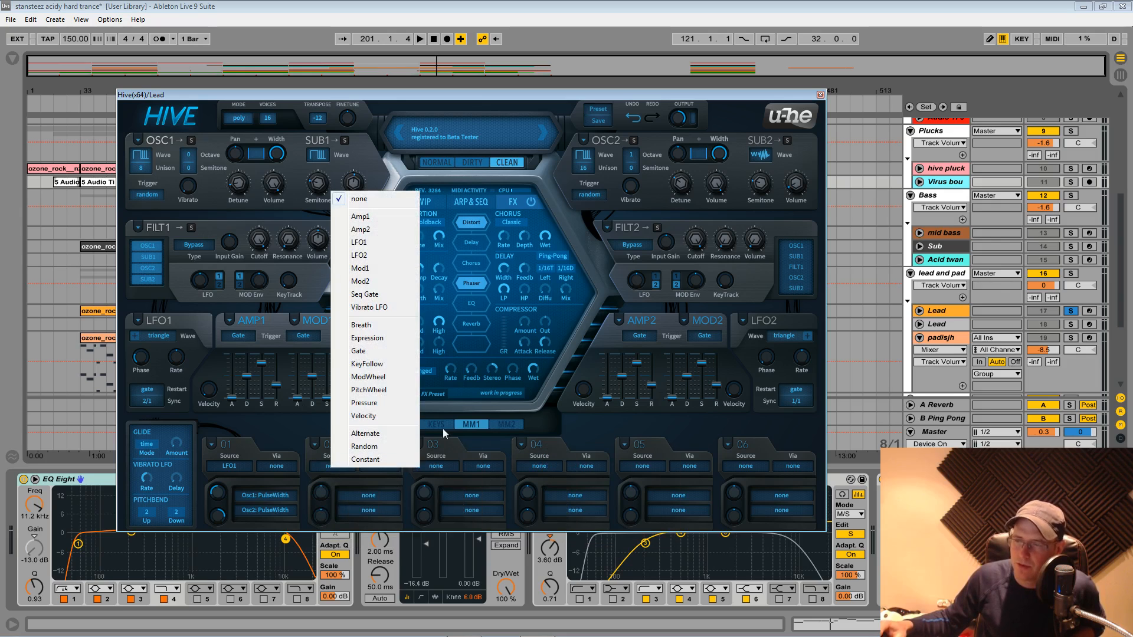
{"action": "left_click", "coordinate": [364, 268]}
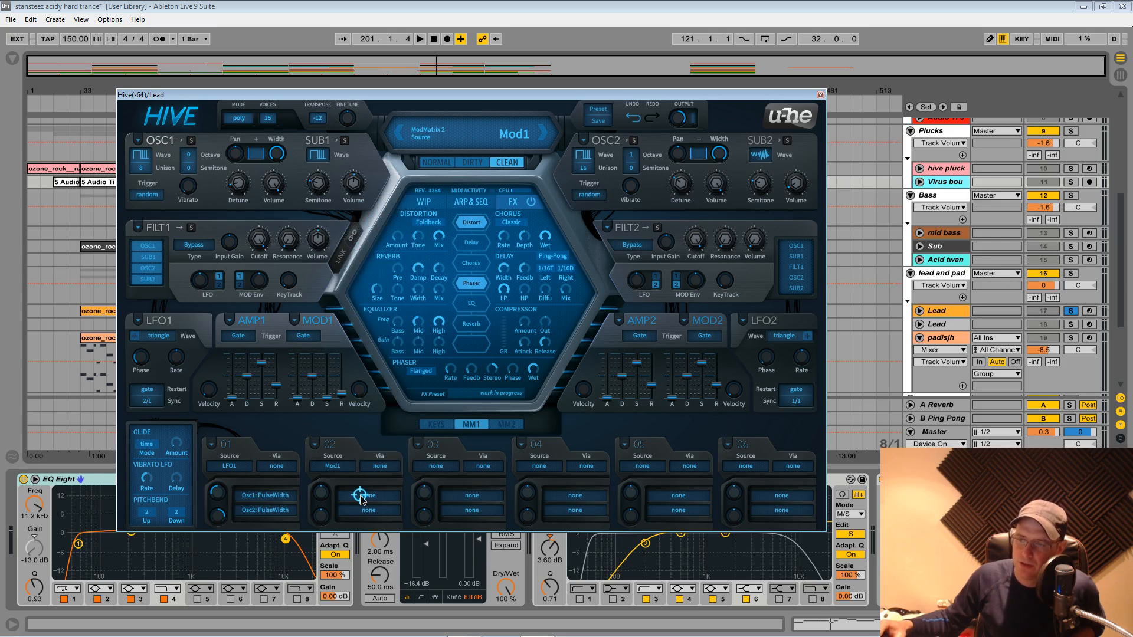
{"action": "left_click_drag", "start_coordinate": [360, 497], "coordinate": [318, 159]}
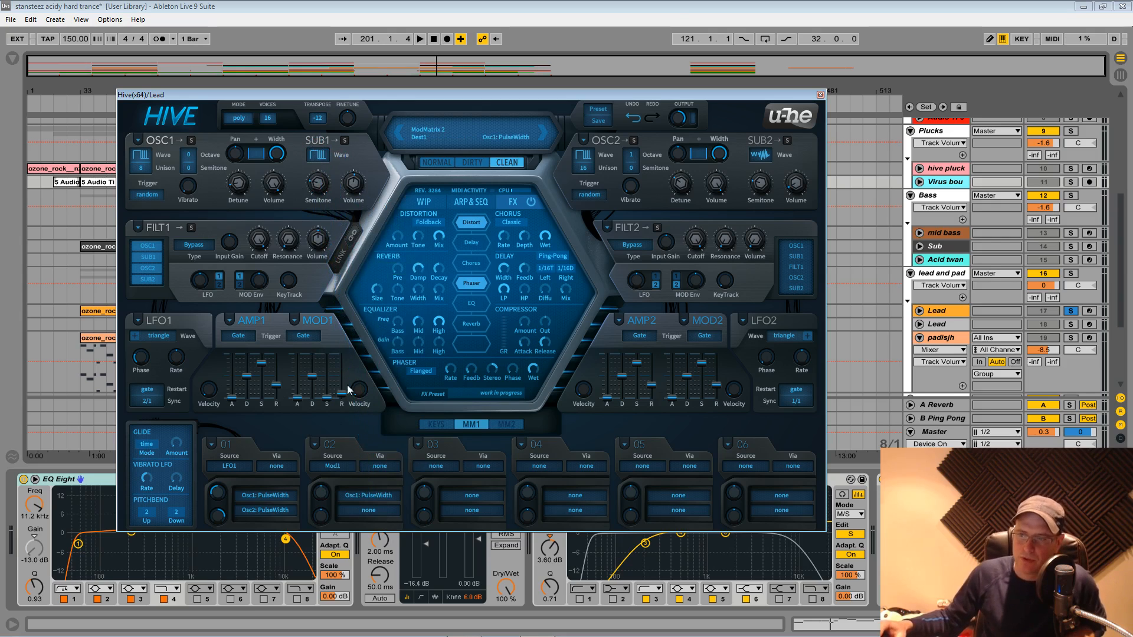
{"action": "left_click_drag", "start_coordinate": [317, 489], "coordinate": [327, 477]}
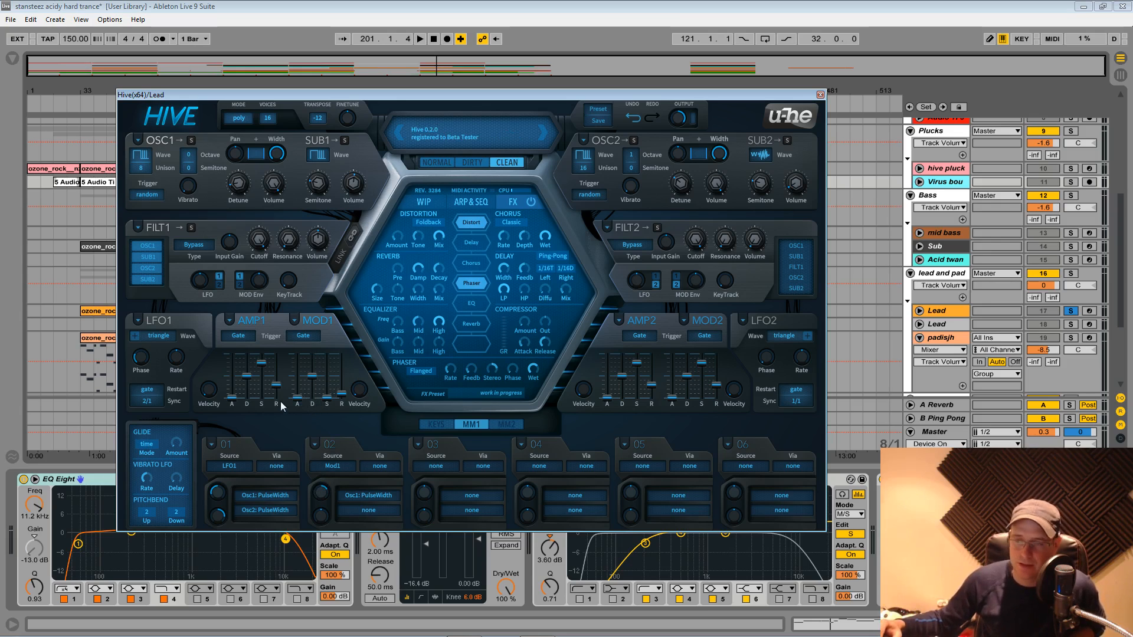
Remove OSC2 and SUB2 from Filter 1's inputs and adjust Mod Envelope 1's Decay to 57.00 during playback.
{"action": "left_click_drag", "start_coordinate": [300, 399], "coordinate": [331, 431]}
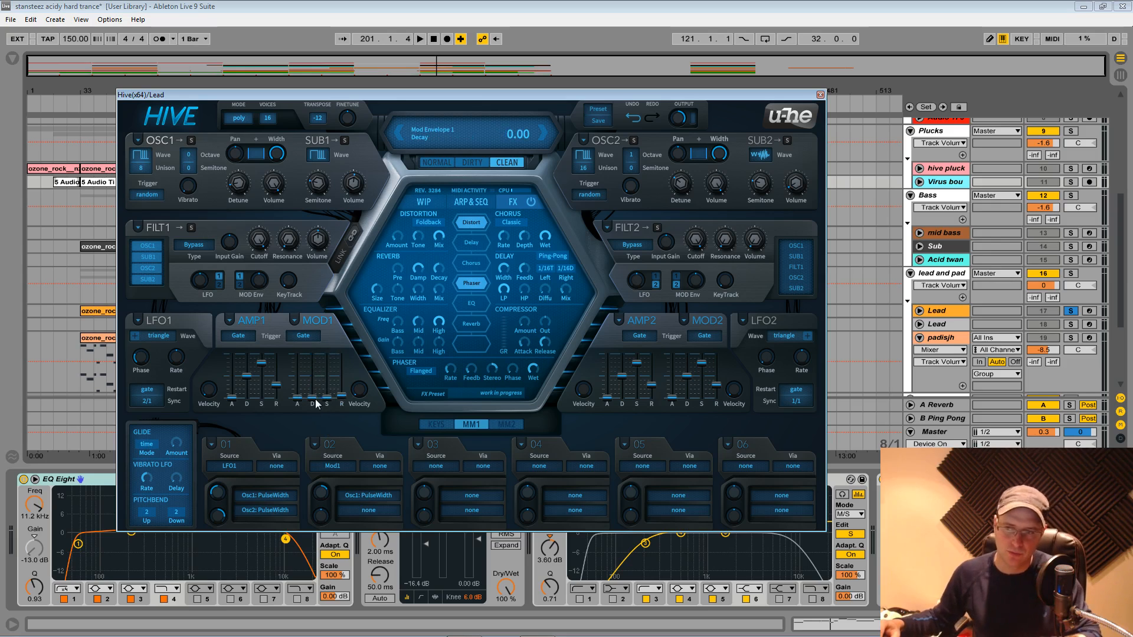
{"action": "mouse_move", "coordinate": [314, 400]}
{"action": "left_mouse_down"}
{"action": "mouse_move", "coordinate": [314, 365]}
{"action": "mouse_move", "coordinate": [313, 403]}
{"action": "left_mouse_up"}
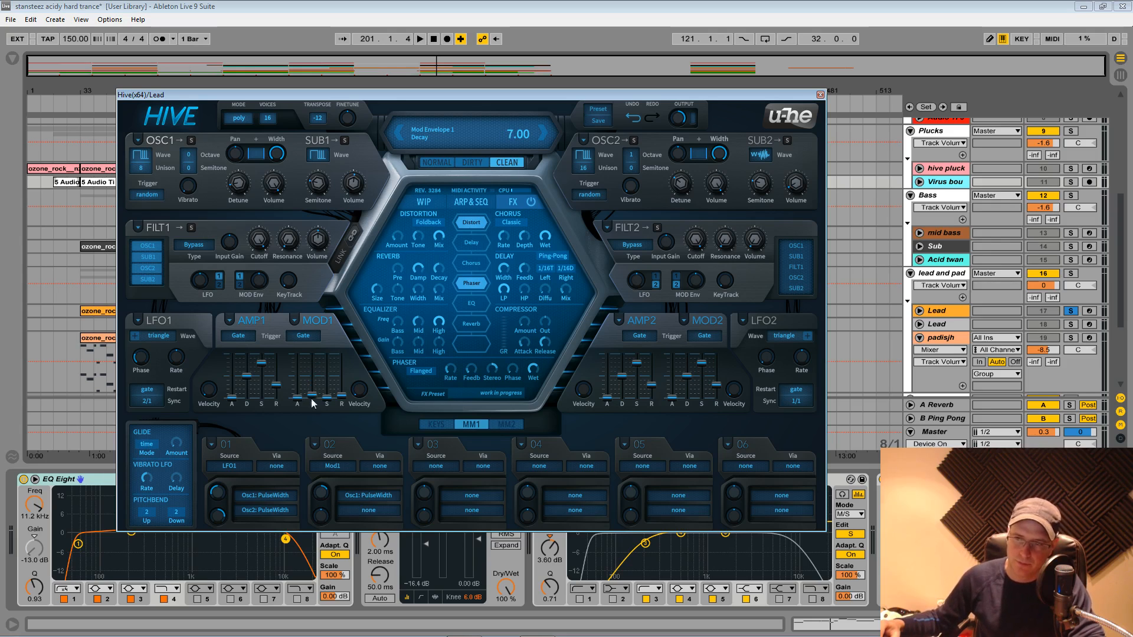
{"action": "left_click", "coordinate": [152, 278]}
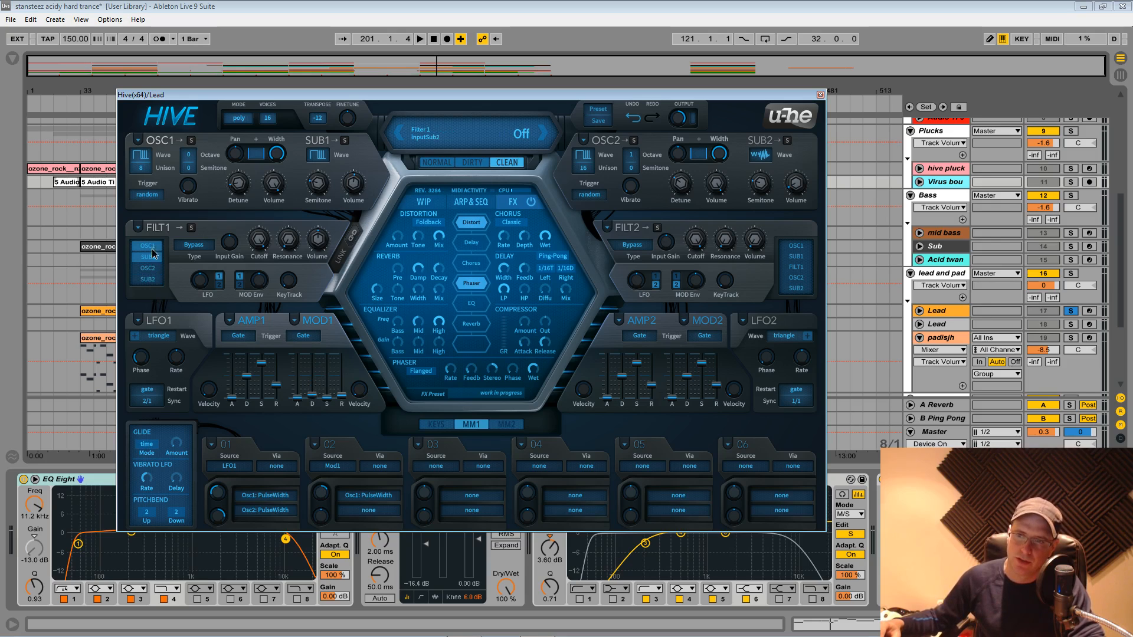
{"action": "left_click_drag", "start_coordinate": [314, 403], "coordinate": [315, 368]}
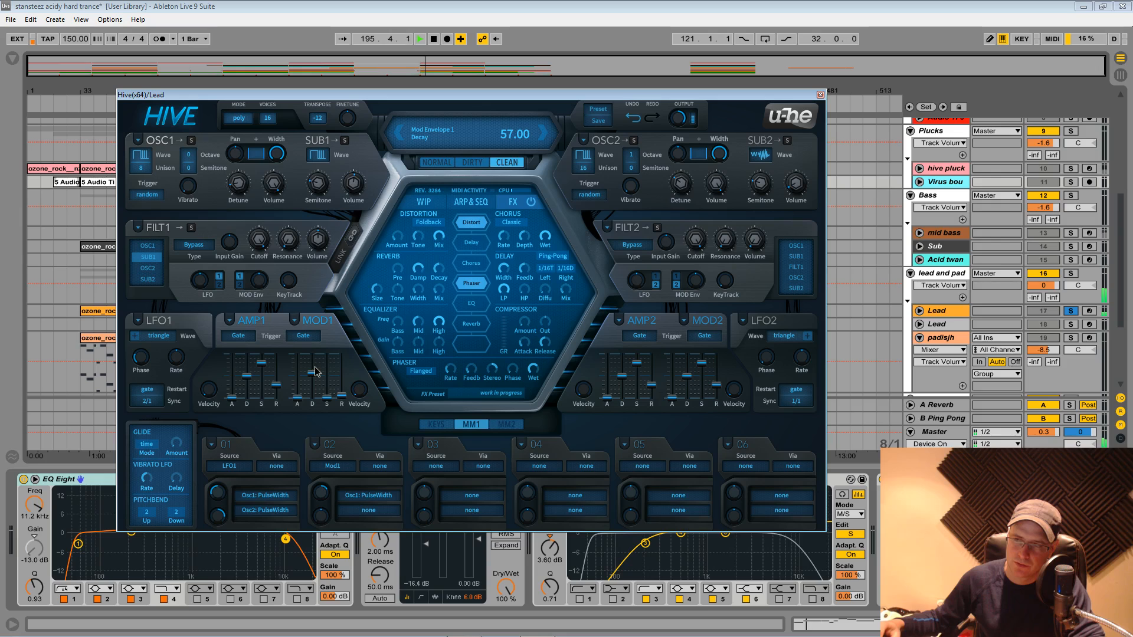
Restart playback and route OSC1, OSC2 and SUB2 into Filter 1 together with SUB1.
{"action": "key", "text": "space"}
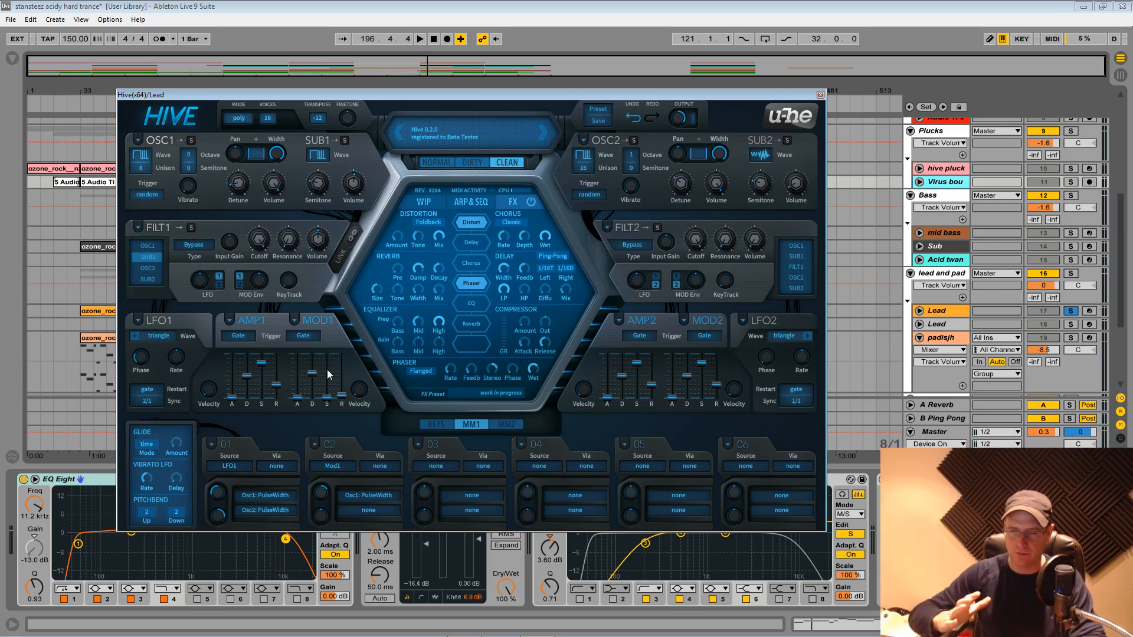
{"action": "key", "text": "space"}
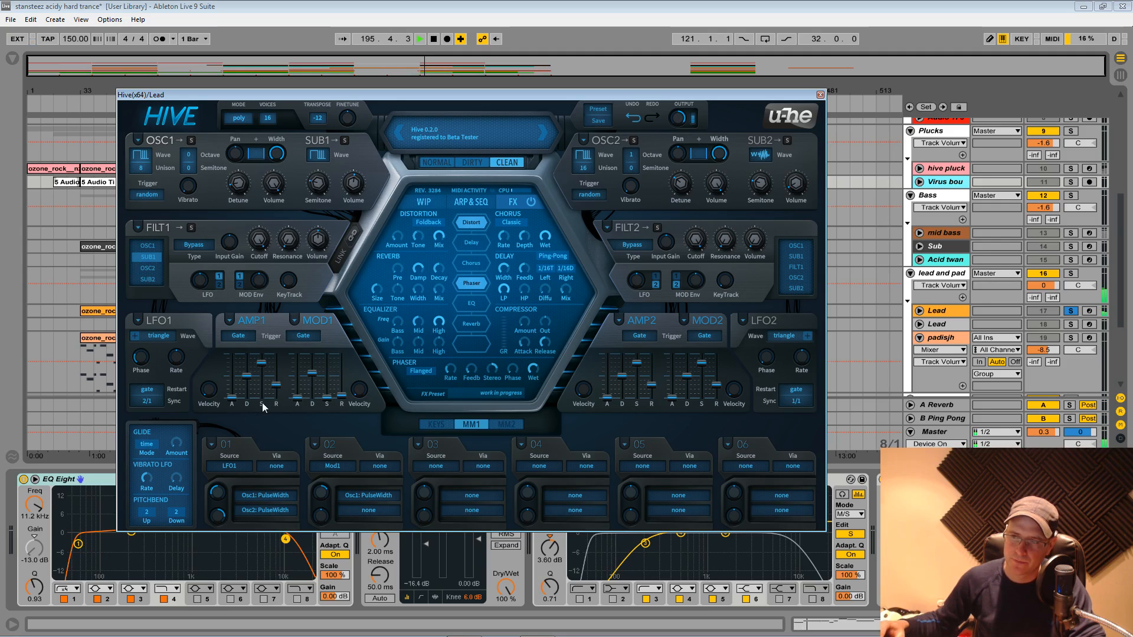
{"action": "left_click", "coordinate": [148, 246]}
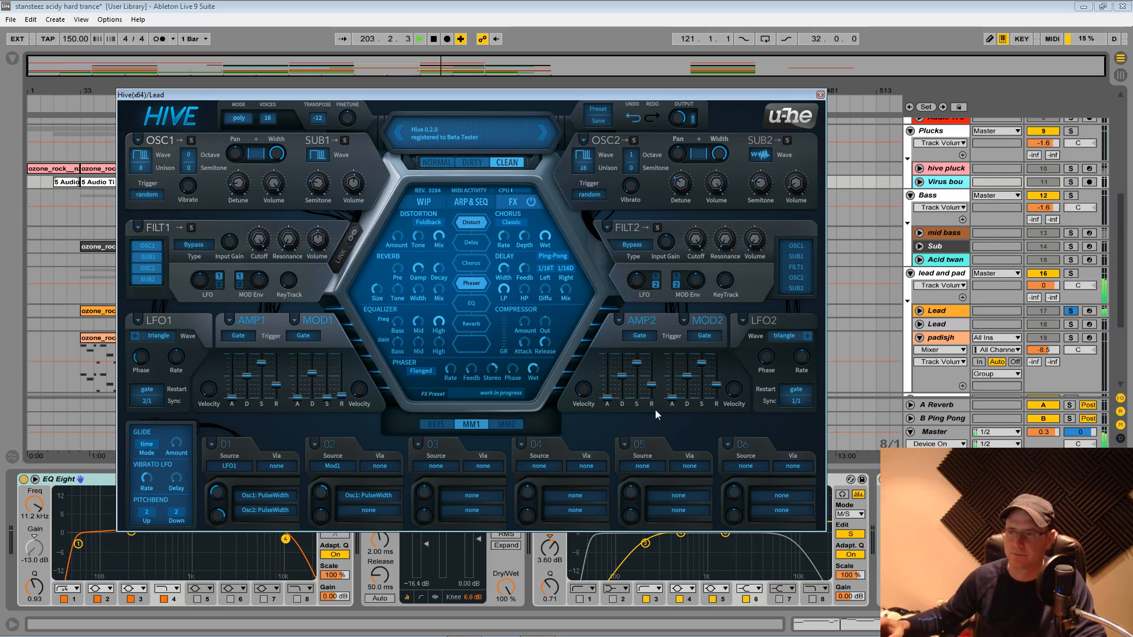
Set Amp Envelope 1's Attack to 7.00 and Release to 21.00 while listening, and stop playback.
{"action": "left_click", "coordinate": [229, 398]}
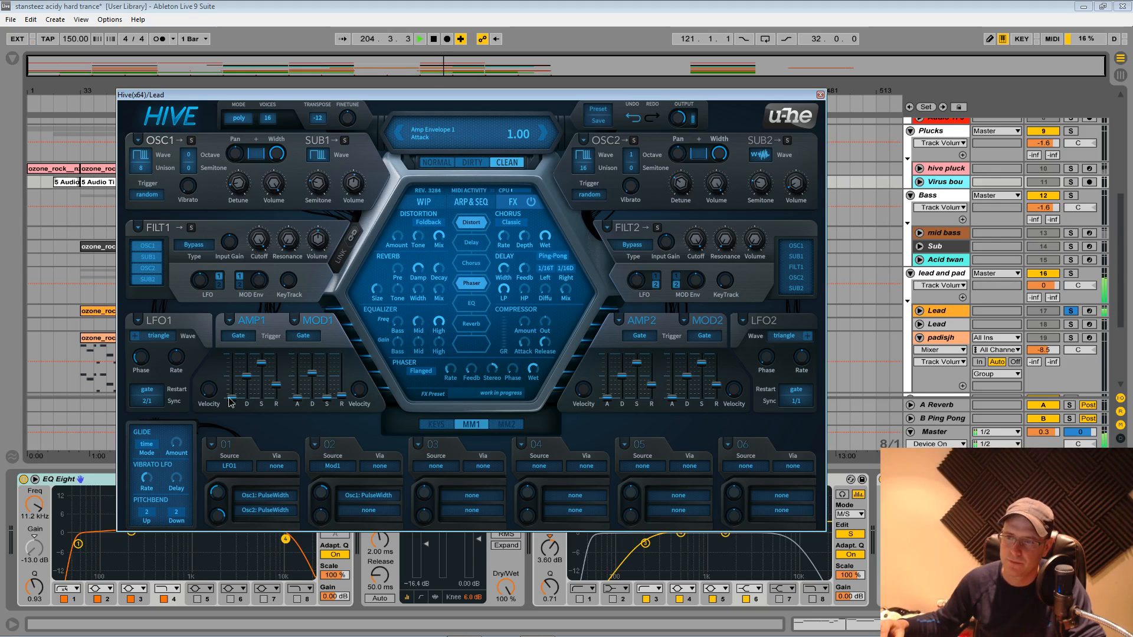
{"action": "left_click_drag", "start_coordinate": [229, 398], "coordinate": [230, 394]}
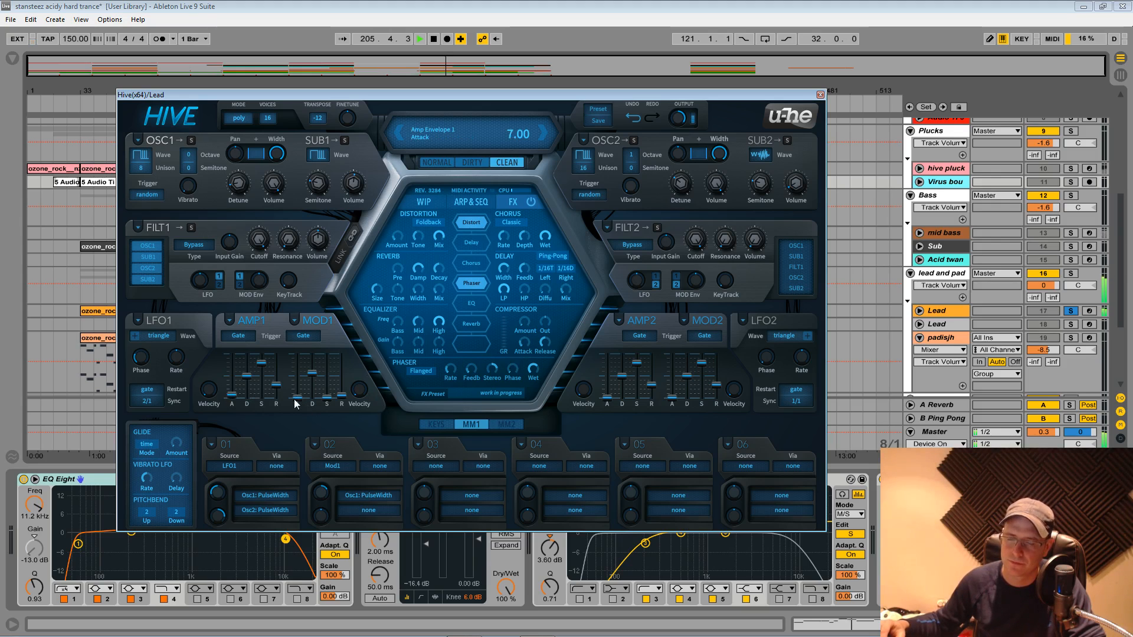
{"action": "left_click_drag", "start_coordinate": [275, 390], "coordinate": [275, 393]}
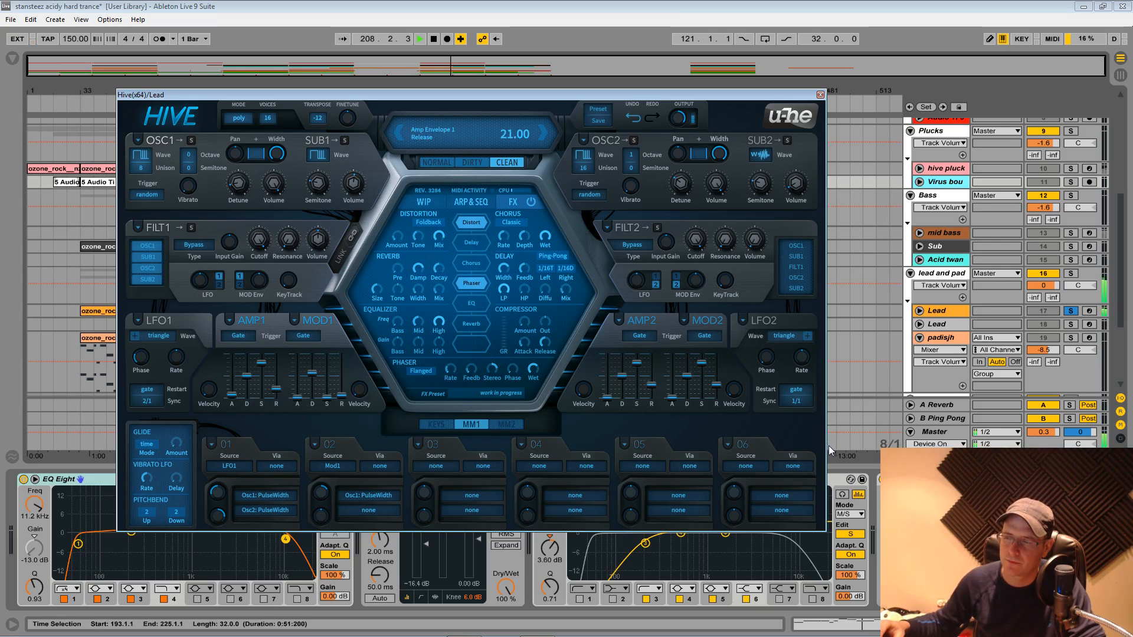
{"action": "key", "text": "space"}
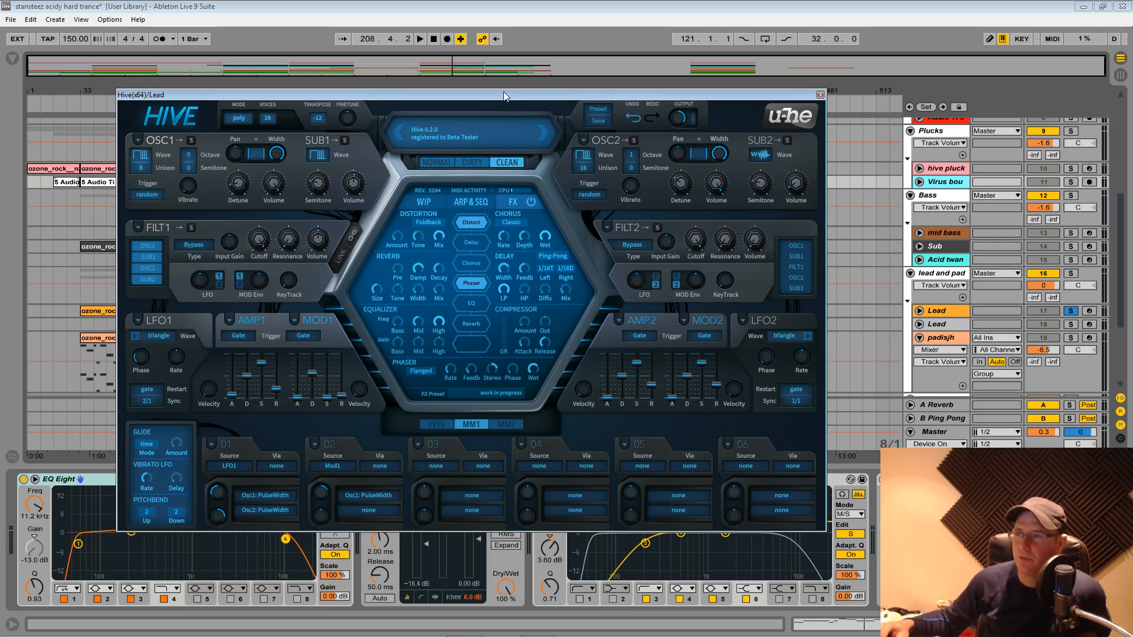
Uncover the arrangement, unsolo the Lead track and play the full mix from bar 193.
{"action": "left_click_drag", "start_coordinate": [504, 90], "coordinate": [451, 526]}
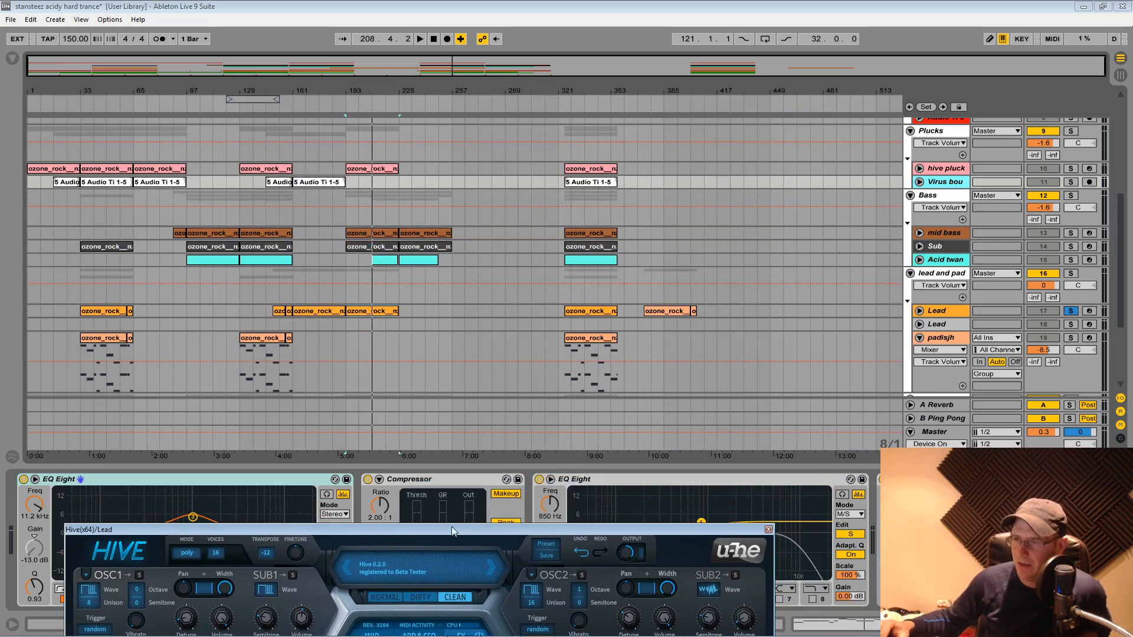
{"action": "left_click", "coordinate": [346, 323]}
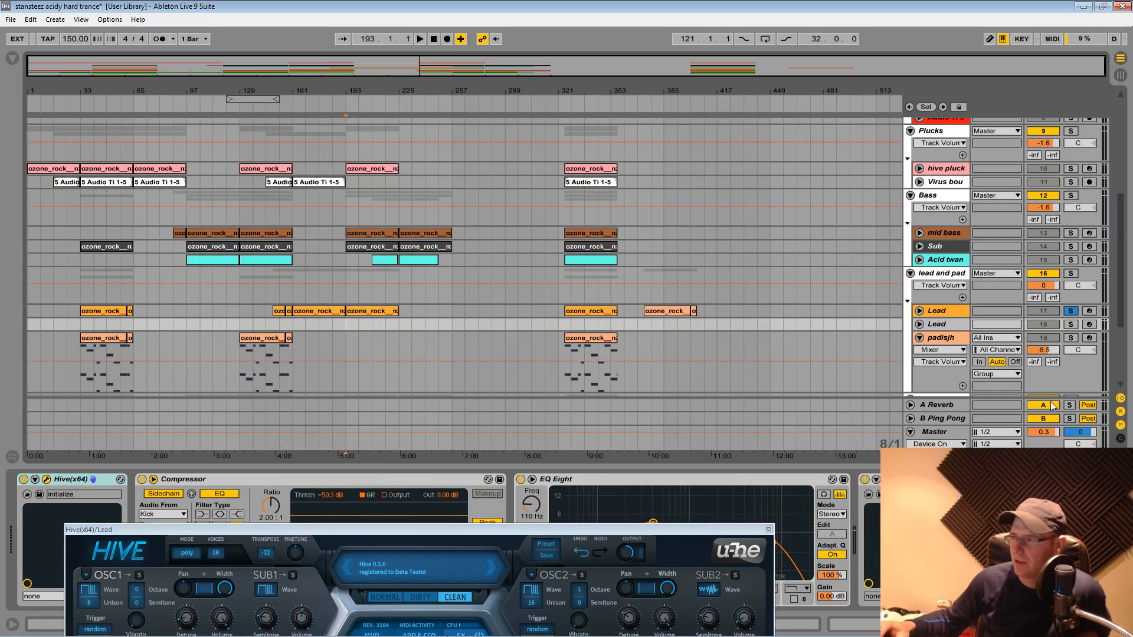
{"action": "left_click", "coordinate": [1072, 310]}
{"action": "key", "text": "space"}
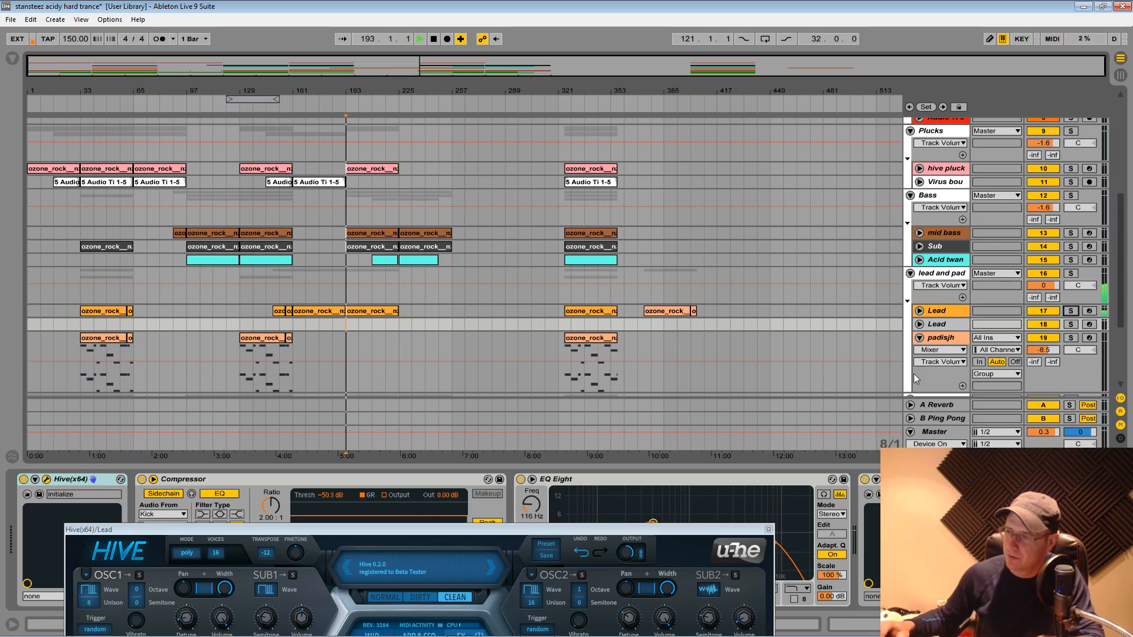
Enable the sidechain Compressor on the Lead track, replay the mix from bar 193 and clear the Hive window out of view.
{"action": "left_click_drag", "start_coordinate": [643, 529], "coordinate": [909, 362]}
{"action": "key", "text": "space"}
{"action": "left_click", "coordinate": [937, 310]}
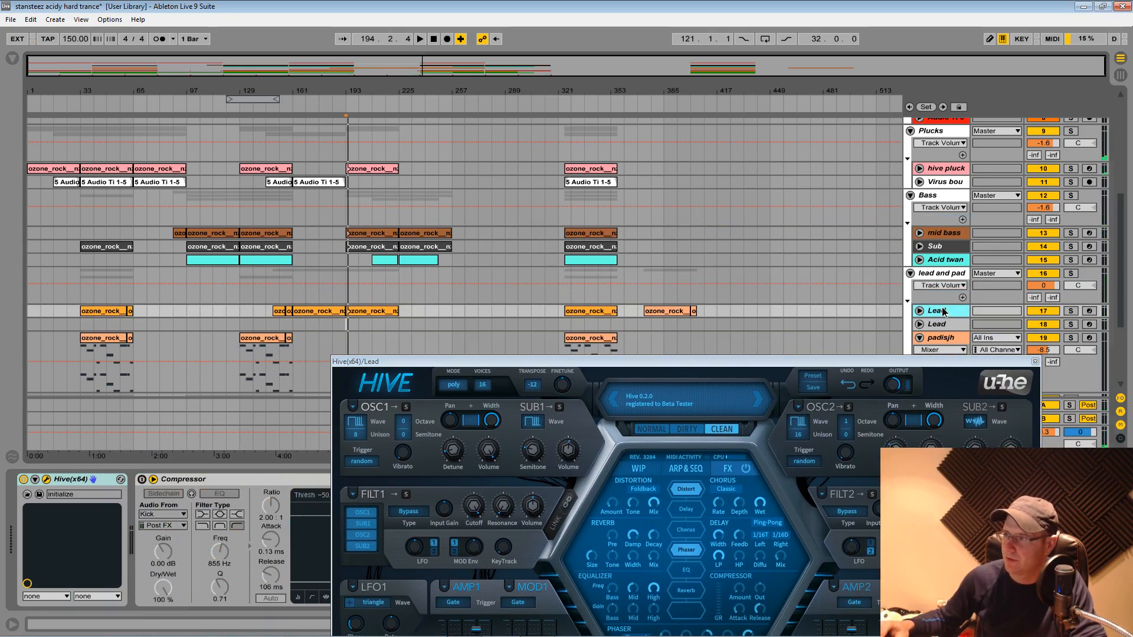
{"action": "left_click", "coordinate": [142, 479]}
{"action": "left_click", "coordinate": [143, 479]}
{"action": "key", "text": "space"}
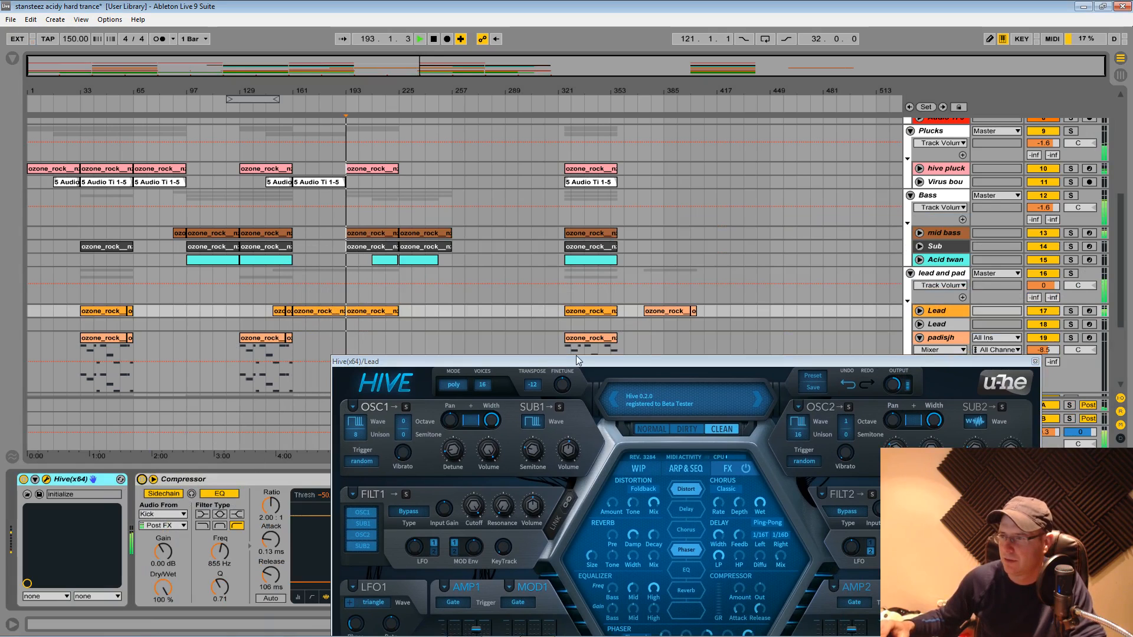
{"action": "left_click_drag", "start_coordinate": [582, 362], "coordinate": [1129, 614]}
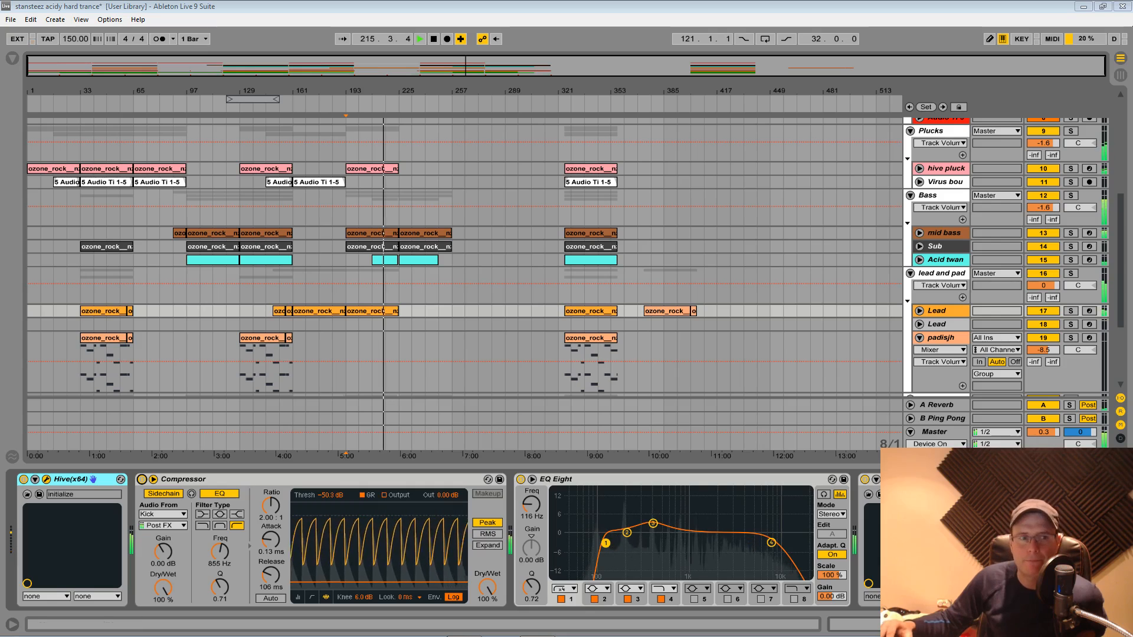
Stop playback and bring the whole Hive window back into view over the arrangement.
{"action": "left_click_drag", "start_coordinate": [0, 204], "coordinate": [568, 490]}
{"action": "left_click", "coordinate": [455, 353]}
{"action": "scroll", "coordinate": [455, 352], "scroll_direction": "down", "scroll_amount": 5}
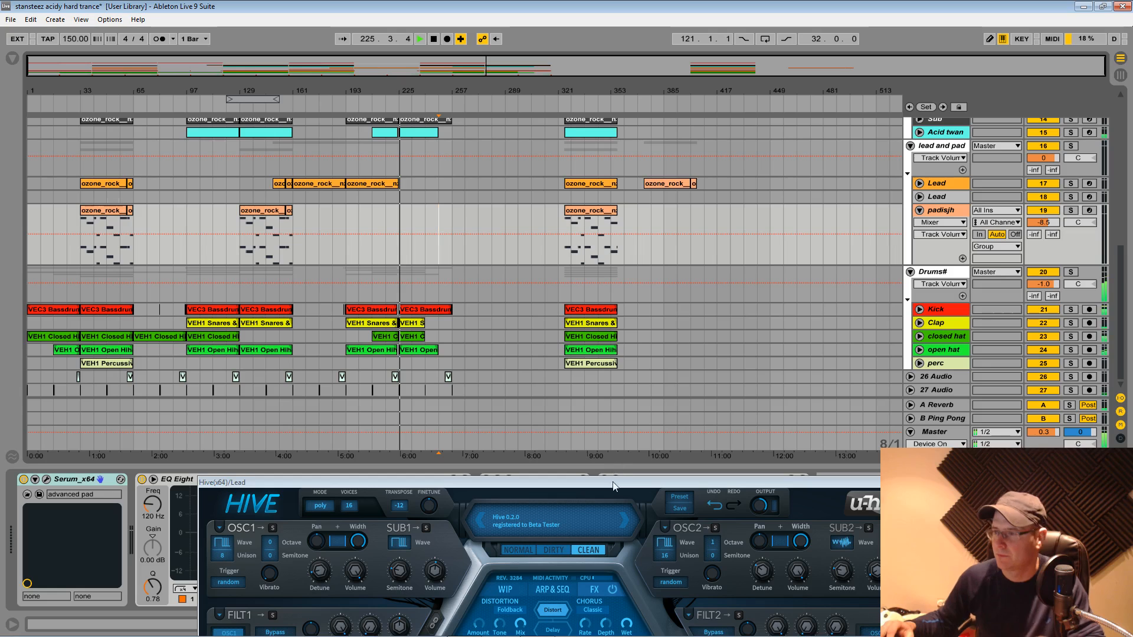
{"action": "key", "text": "space"}
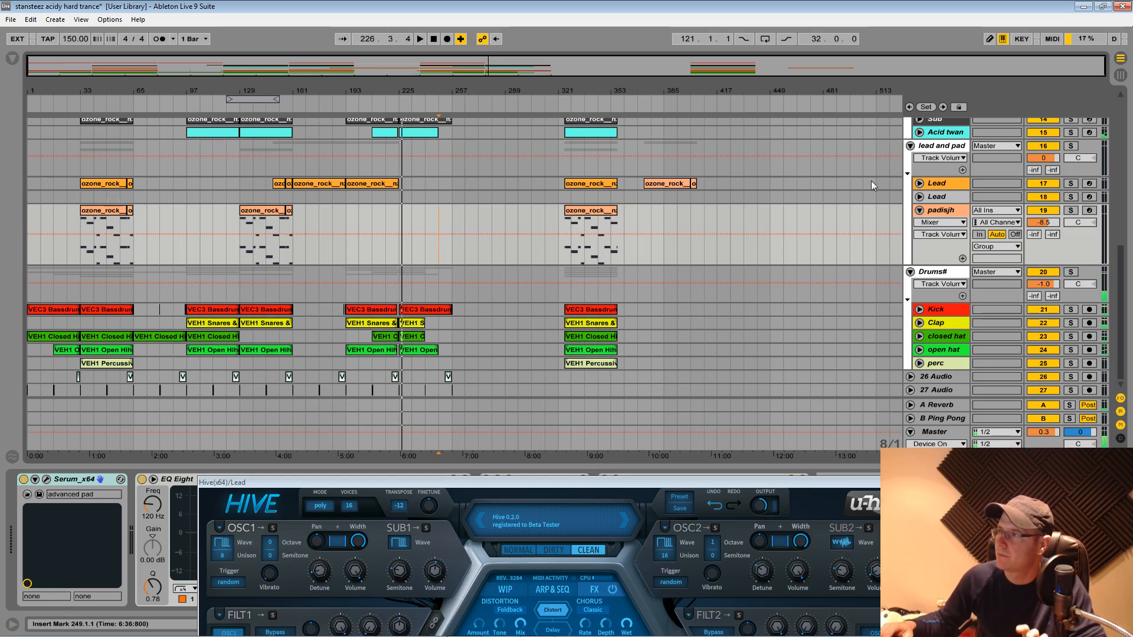
{"action": "left_click_drag", "start_coordinate": [519, 487], "coordinate": [545, 83]}
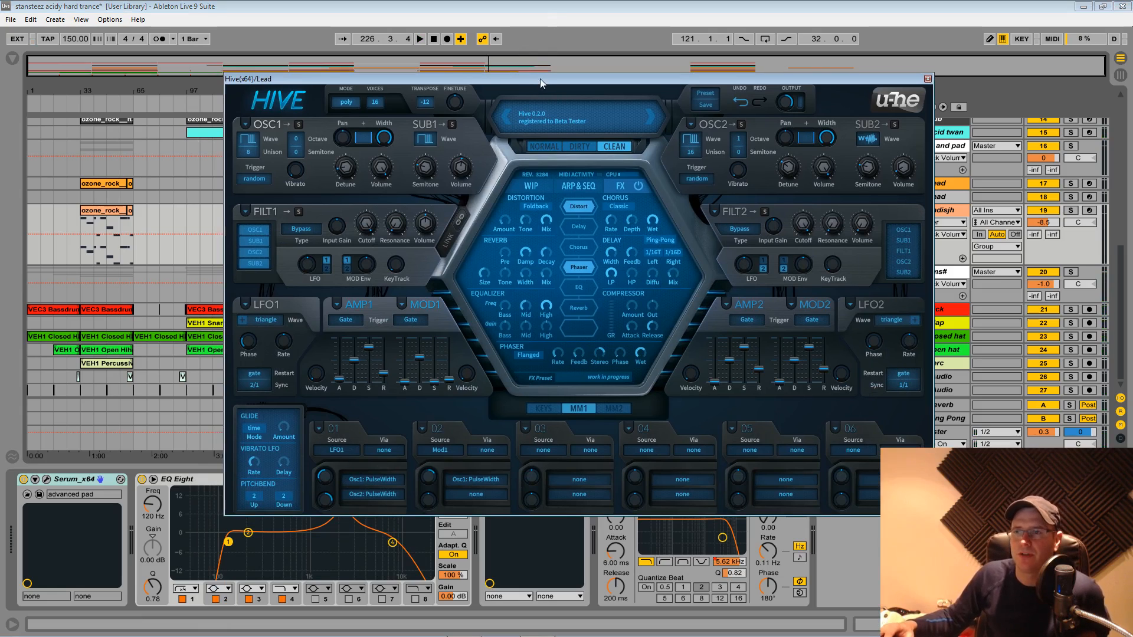
{"action": "left_click_drag", "start_coordinate": [540, 79], "coordinate": [505, 92]}
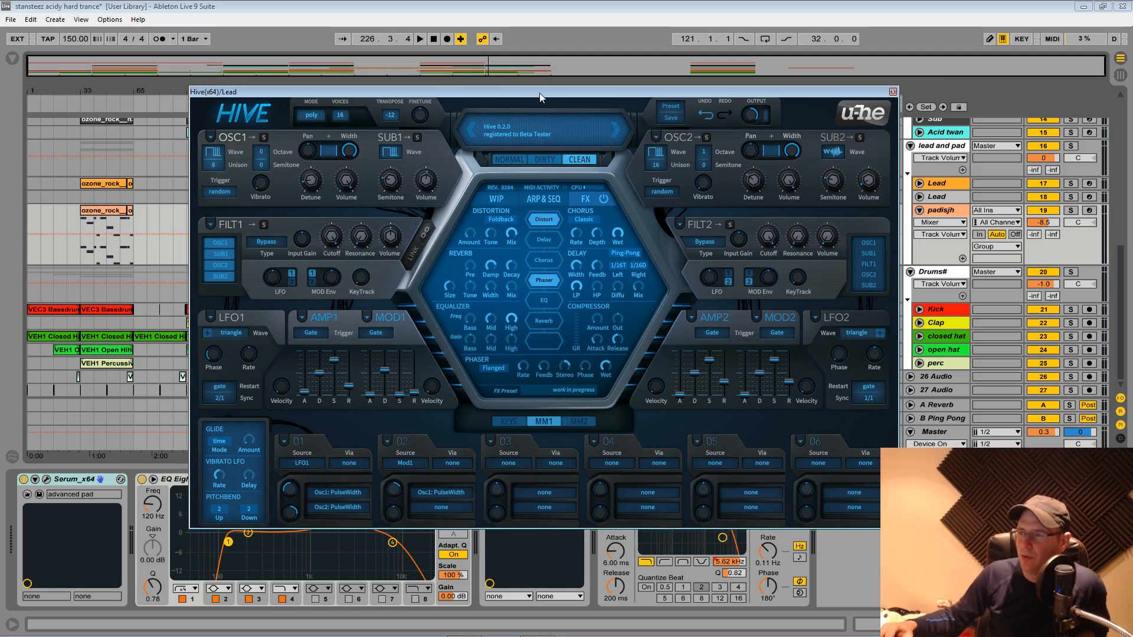
{"action": "mouse_move", "coordinate": [530, 91]}
{"action": "left_mouse_down"}
{"action": "mouse_move", "coordinate": [534, 138]}
{"action": "mouse_move", "coordinate": [532, 86]}
{"action": "left_mouse_up"}
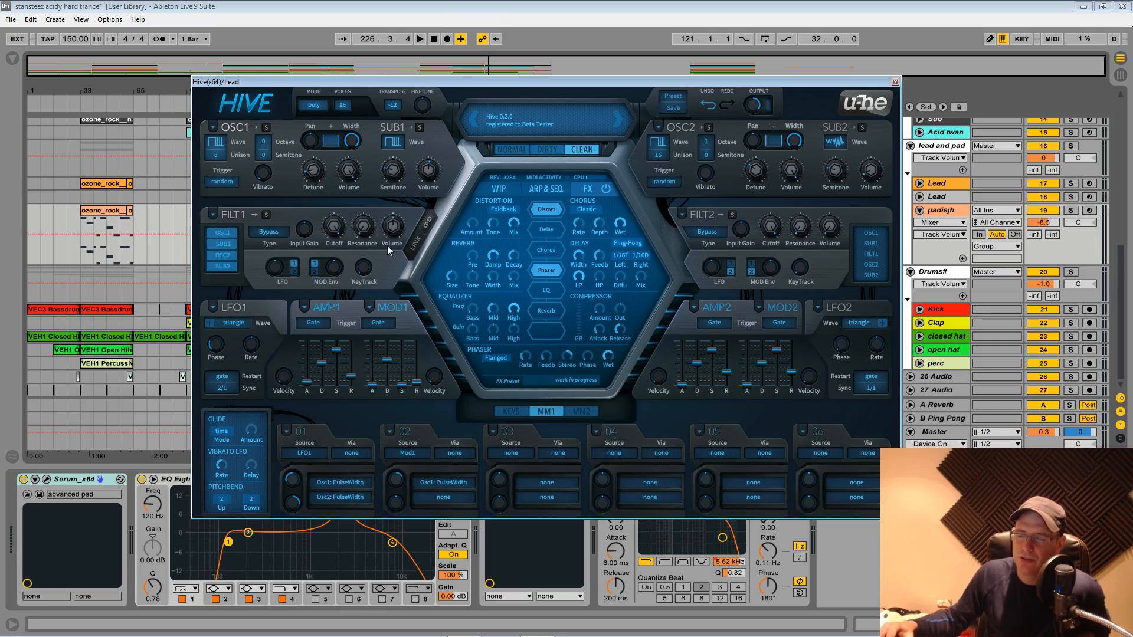